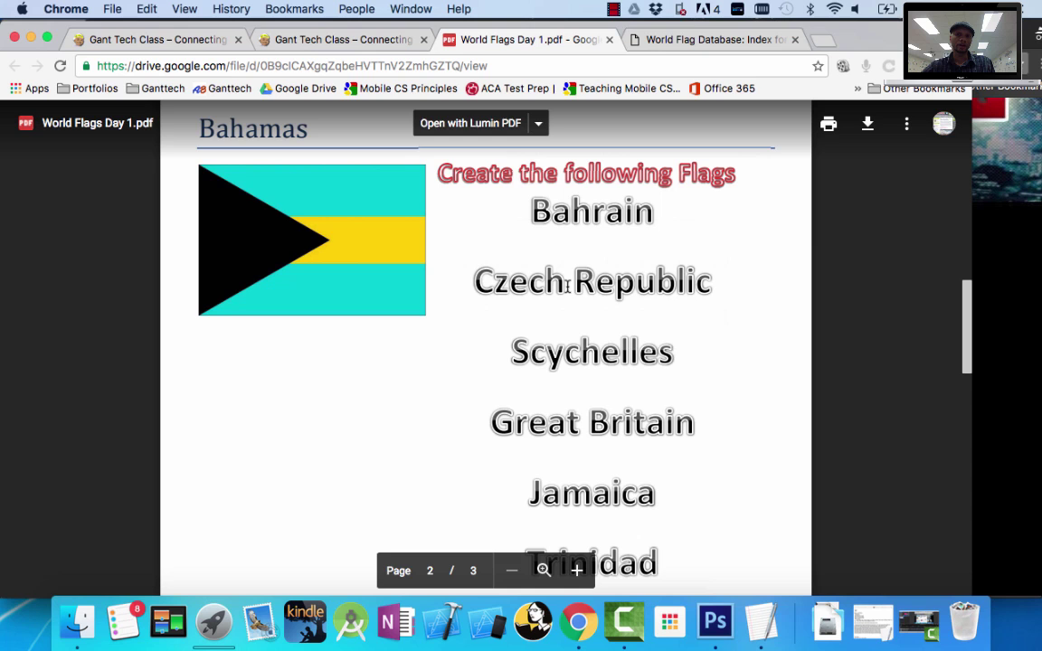
Bring Flags.psd forward in Photoshop and delete the Russia layer.
scroll(619, 401, "down", 3)
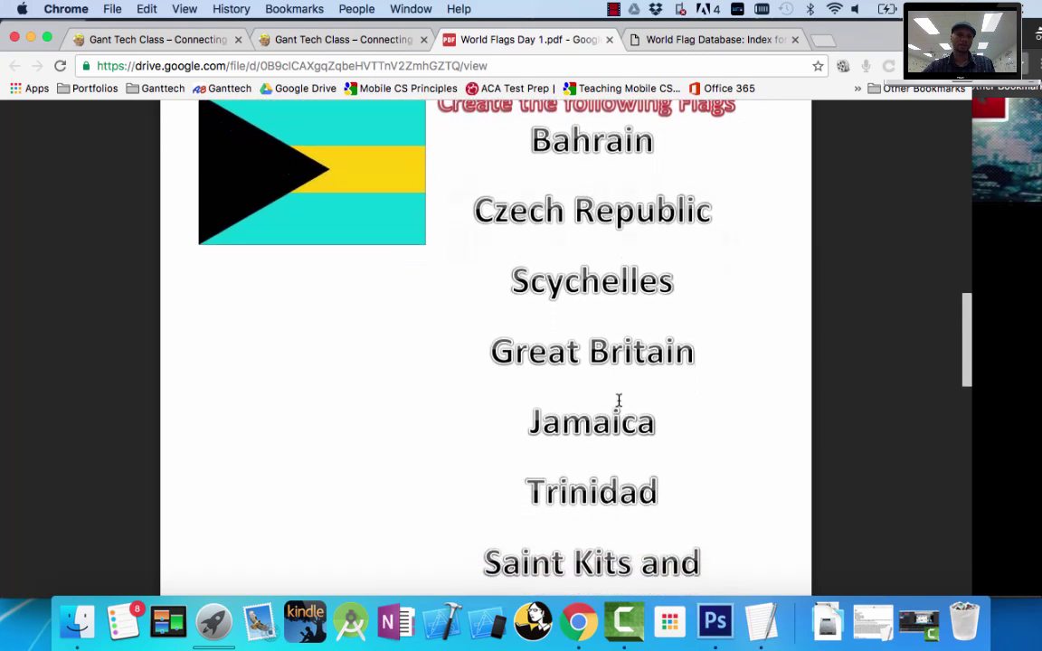
scroll(619, 400, "down", 2)
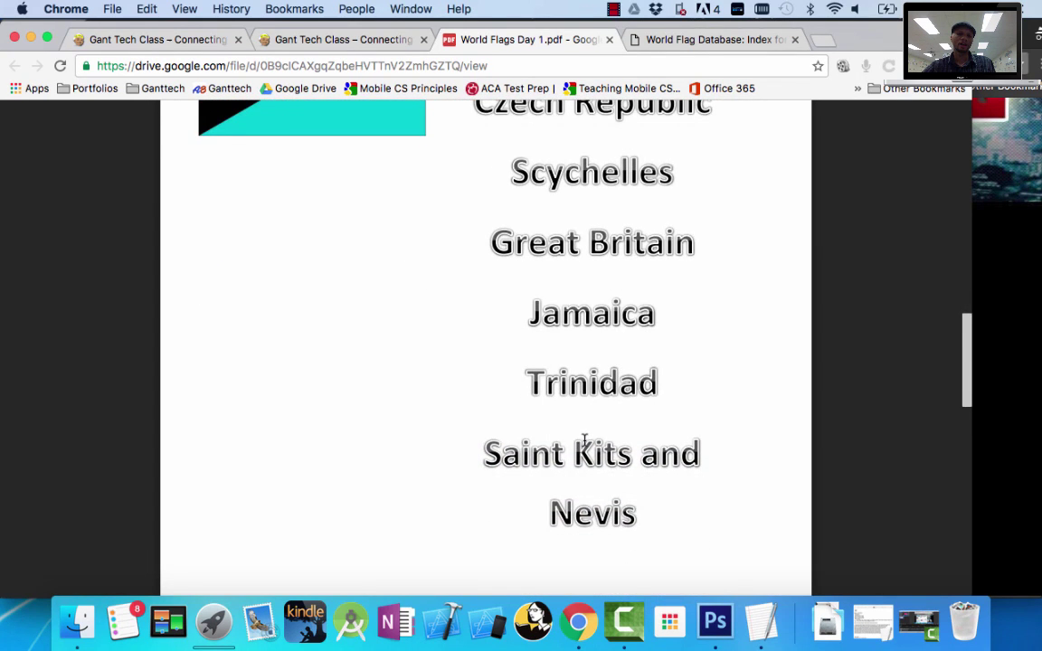
scroll(585, 440, "up", 6)
scroll(580, 388, "down", 2)
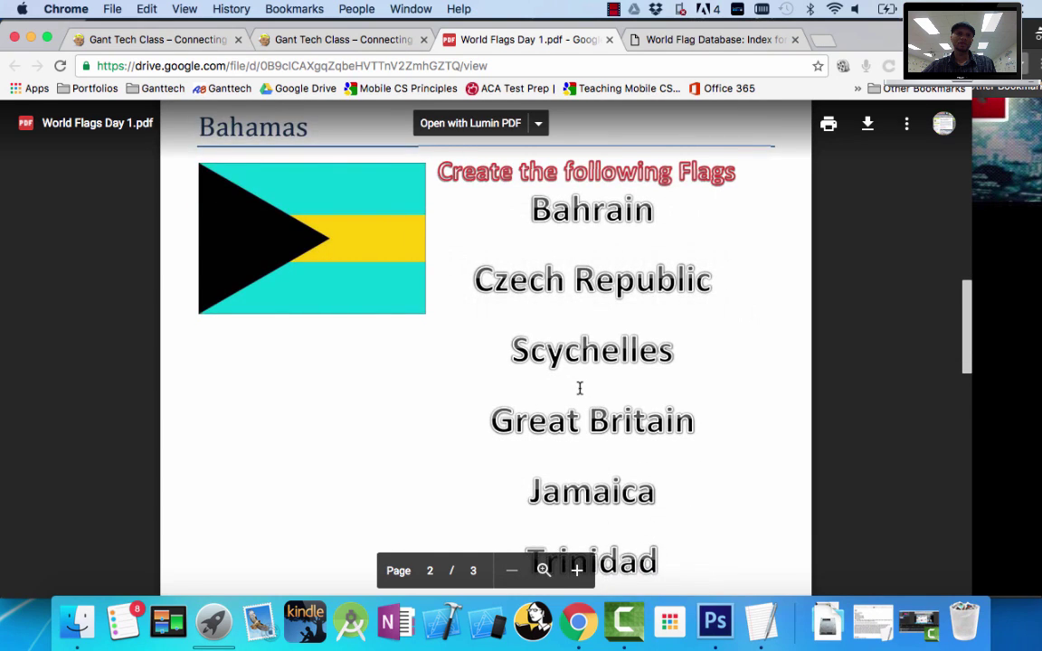
scroll(580, 388, "up", 1)
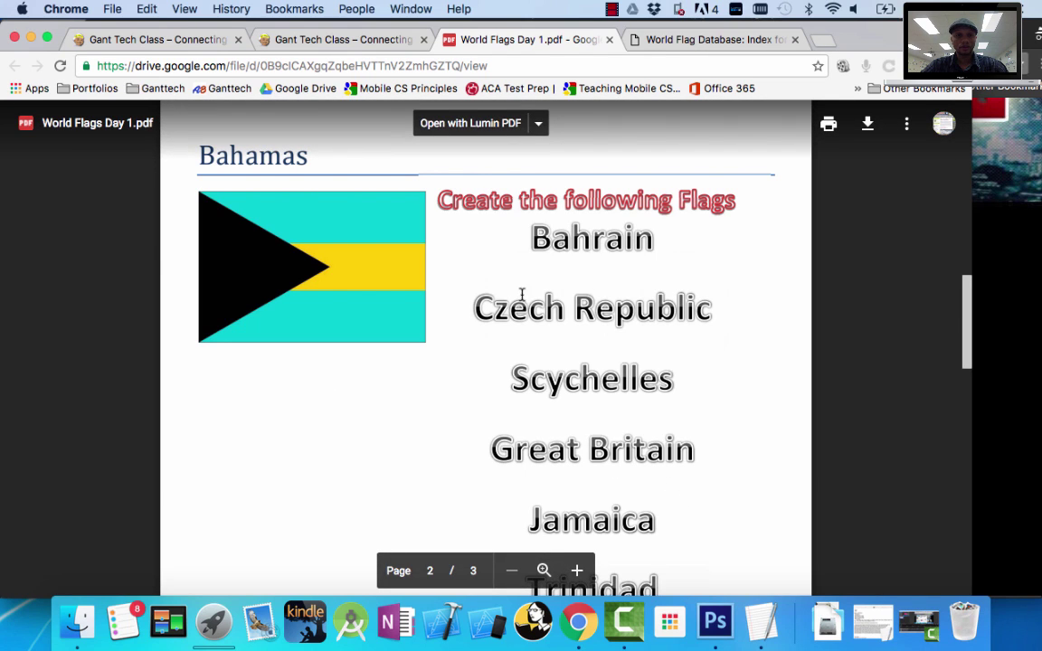
left_click(718, 620)
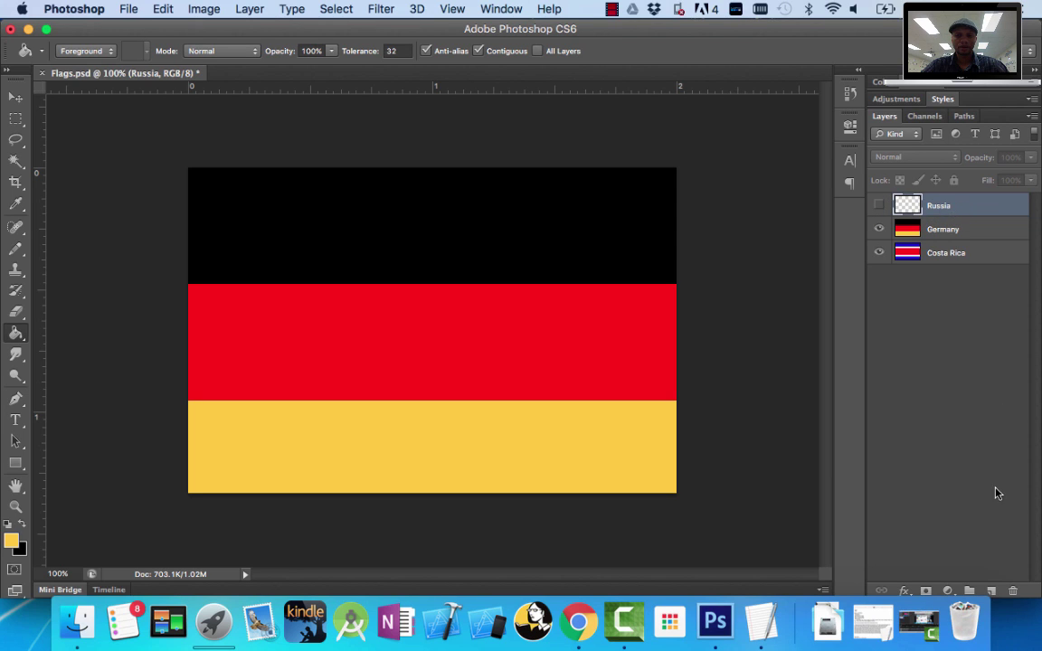
key("BackSpace")
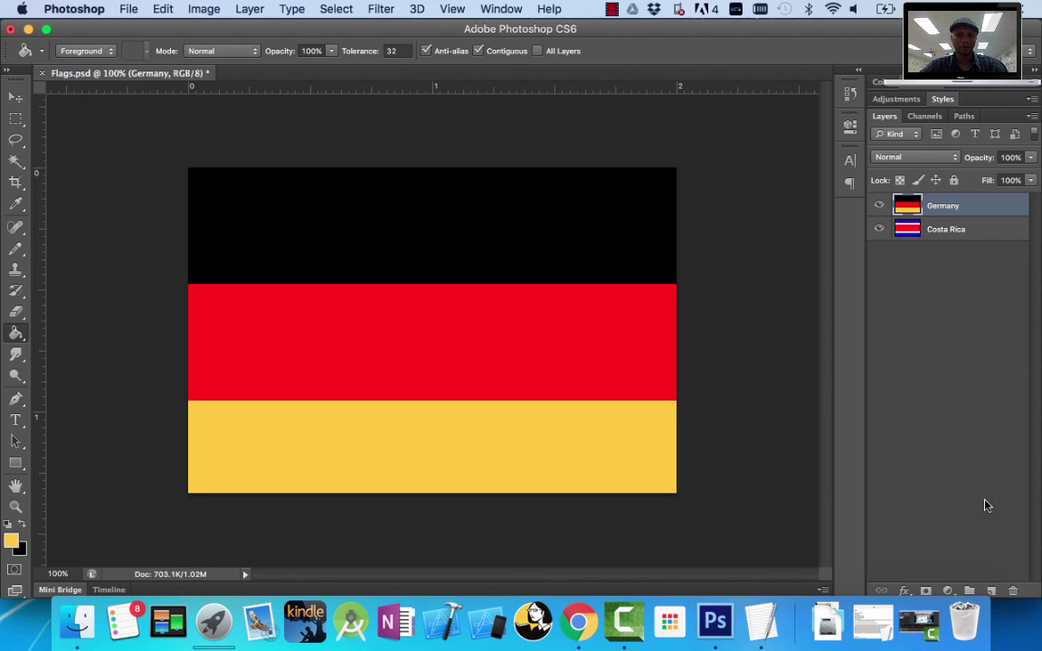
Add an empty layer named 'Bahamas' and hide the Germany and Costa Rica layers.
left_click(992, 591)
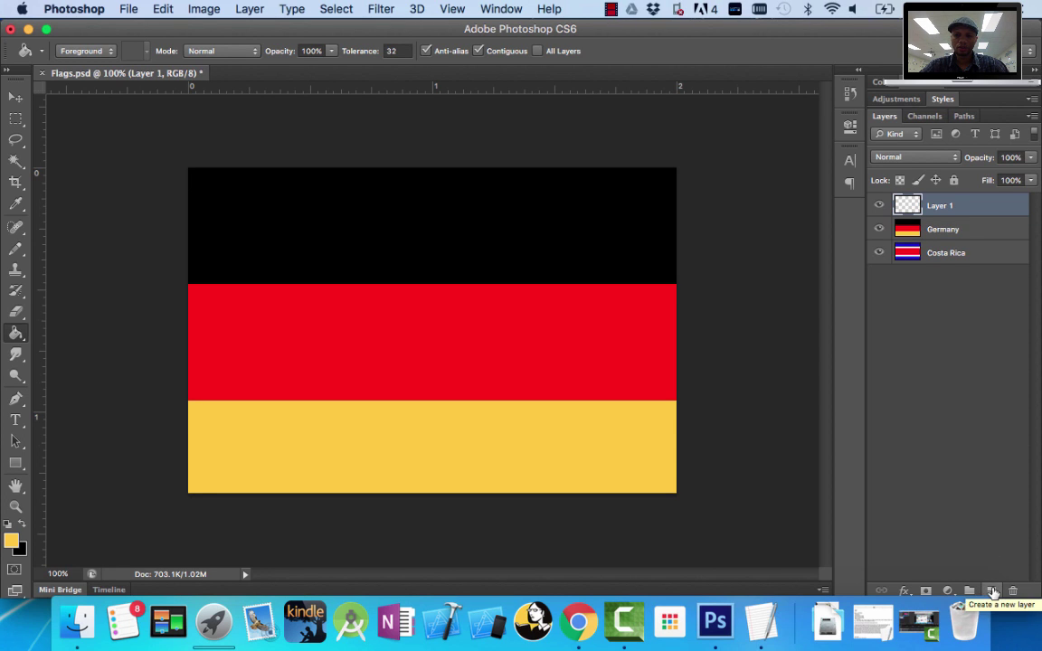
double_click(937, 207)
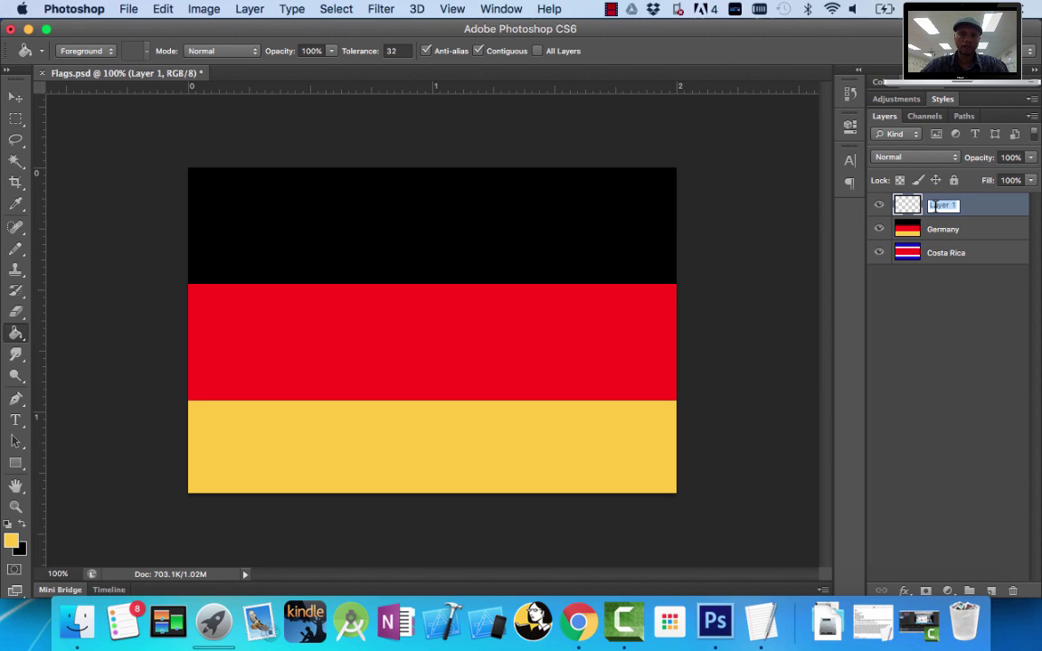
type("Bahamas")
key("Return")
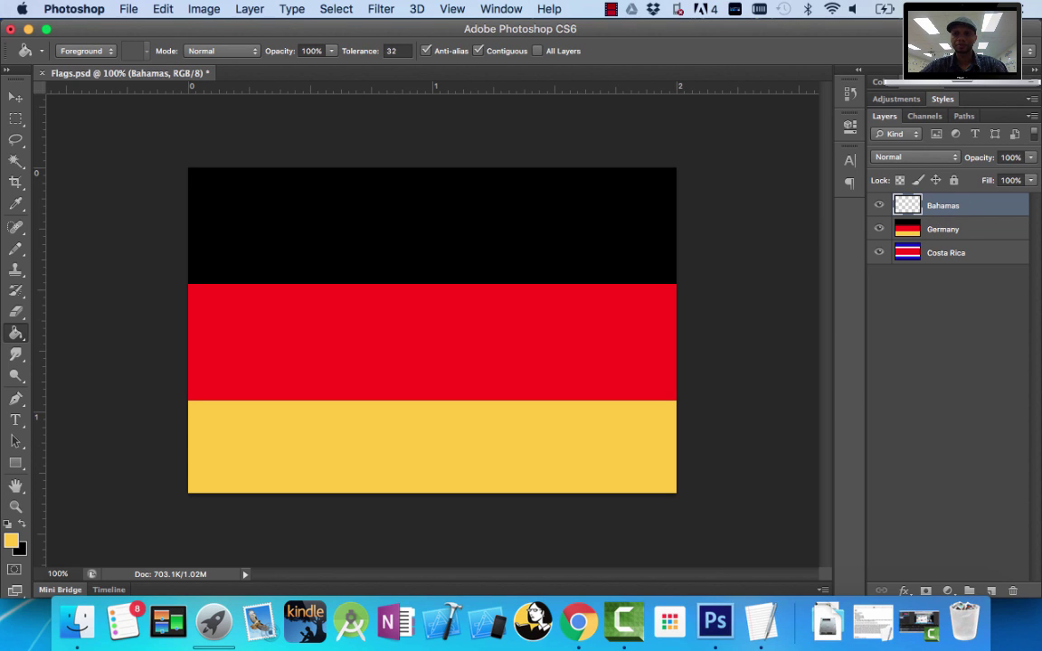
left_click(878, 229)
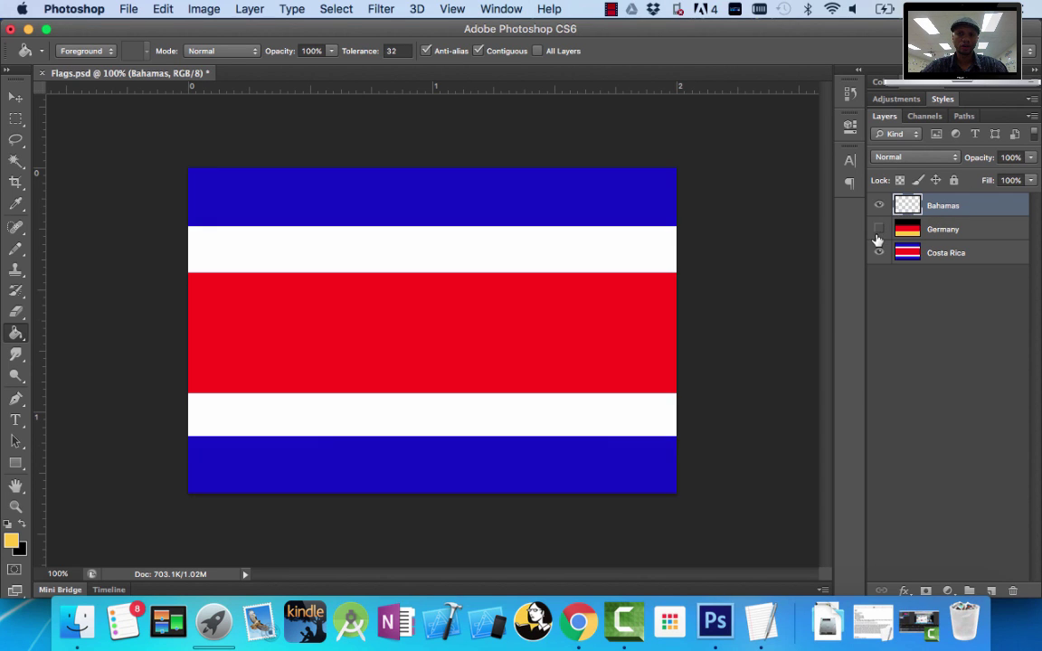
left_click(879, 252)
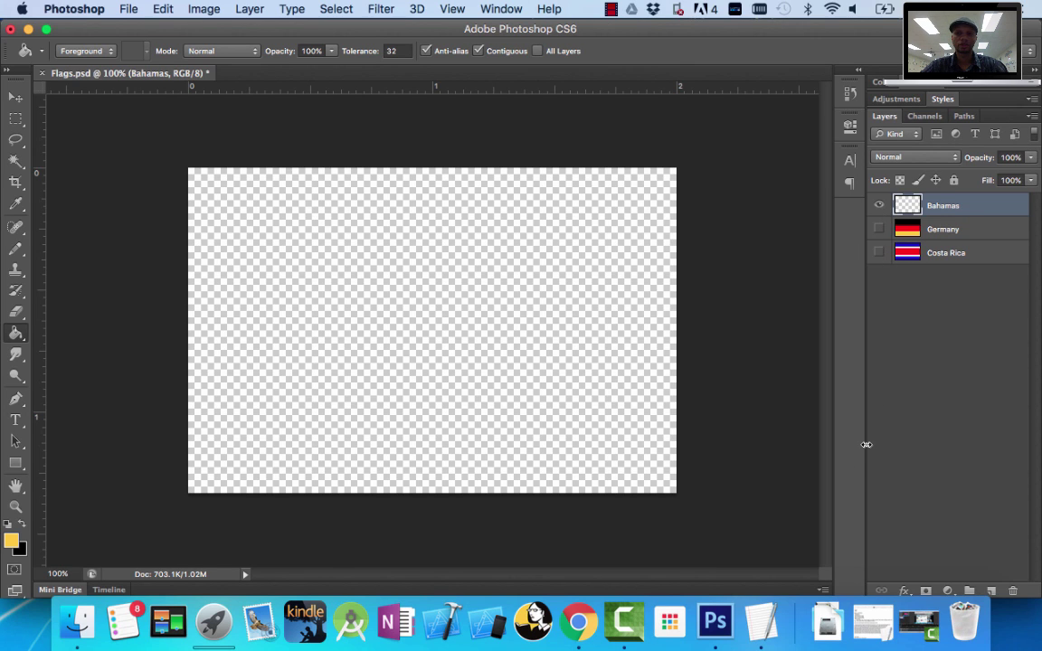
left_click(579, 622)
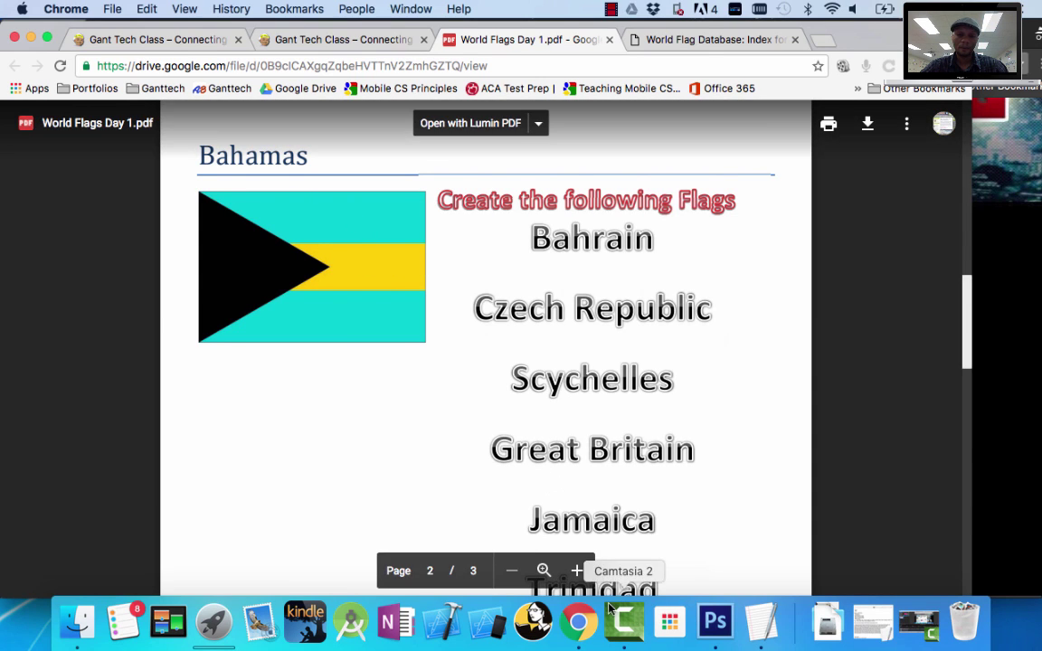
left_click(704, 625)
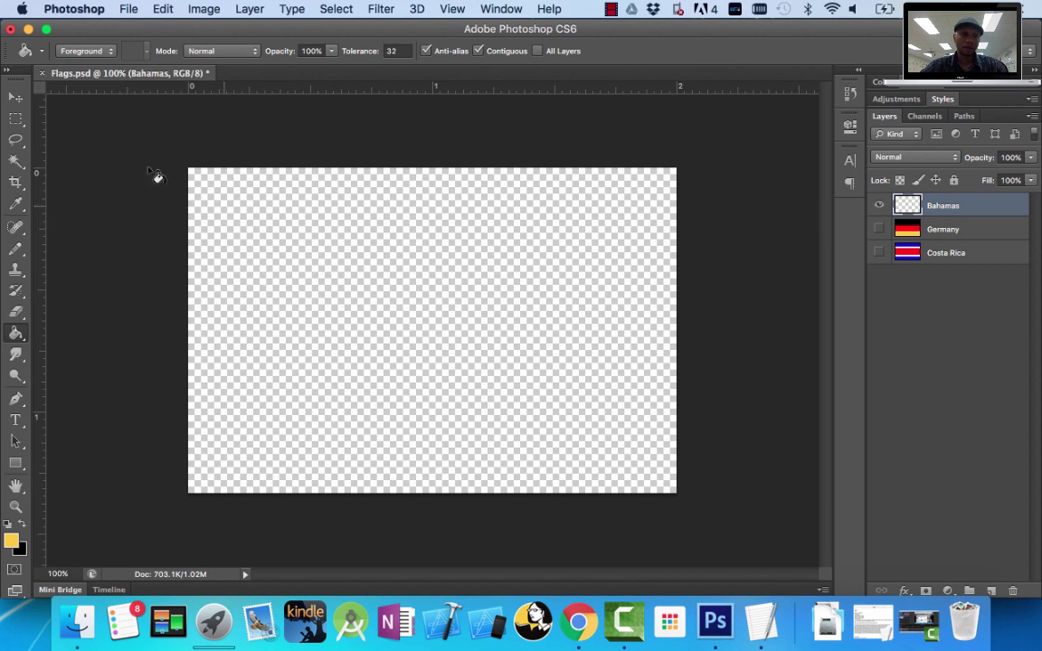
Marquee-select the middle horizontal band and fill it with yellow ffff00.
left_click(15, 119)
left_click_drag(188, 285, 703, 385)
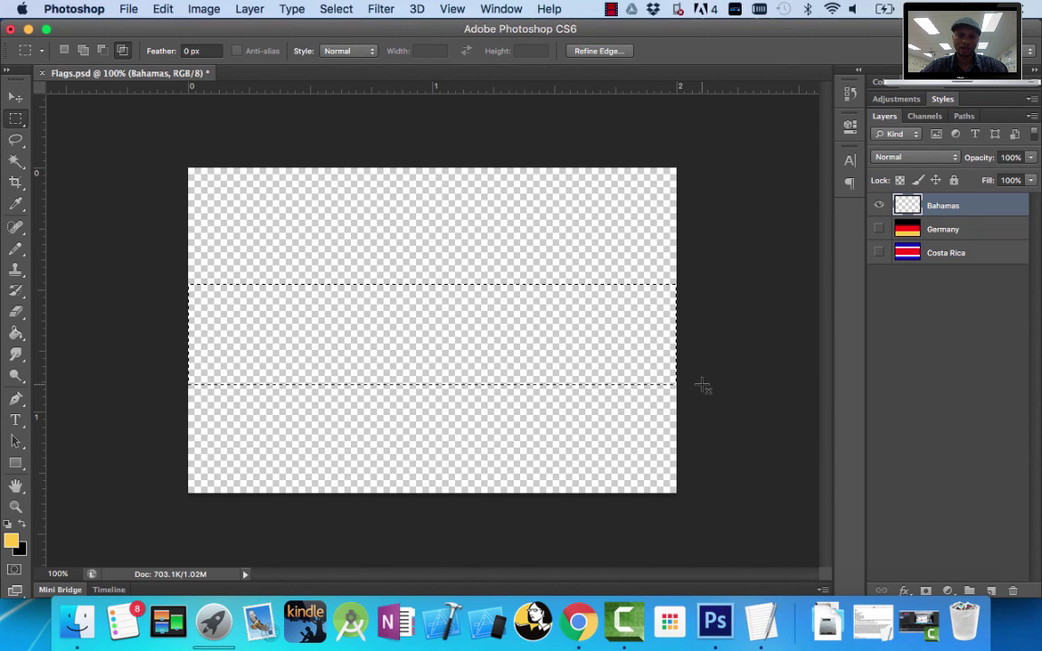
left_click(12, 542)
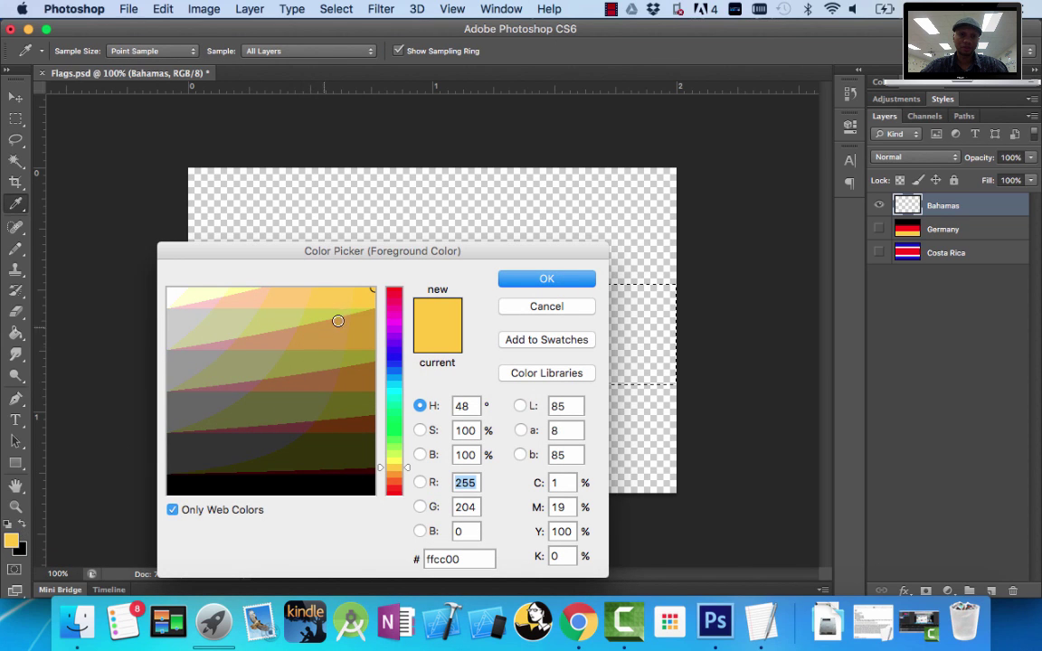
left_click(397, 459)
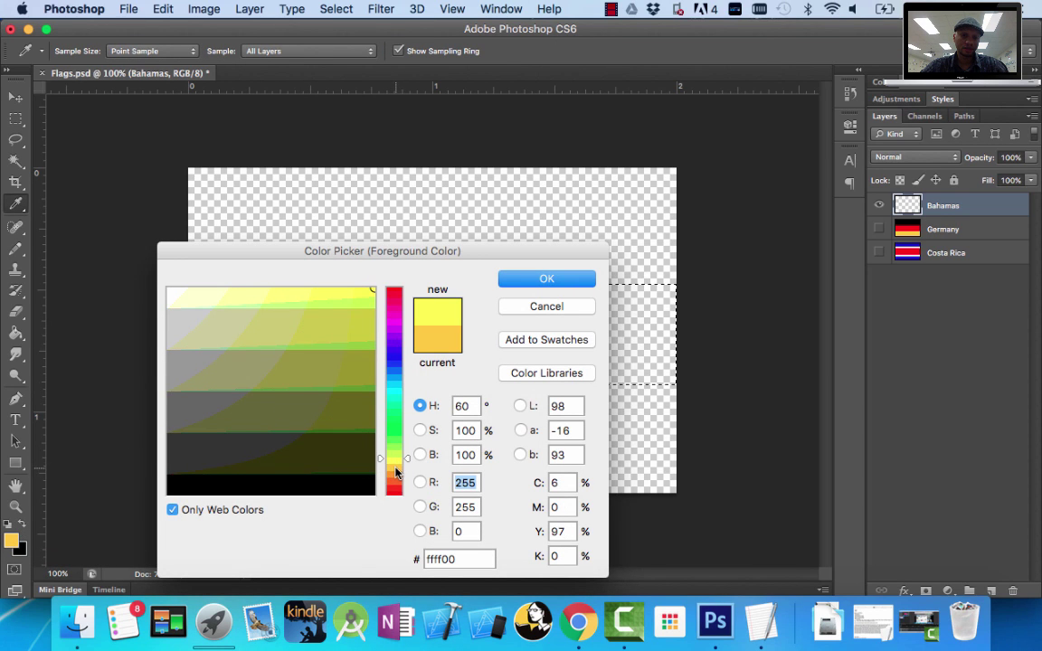
left_click(547, 281)
key("m")
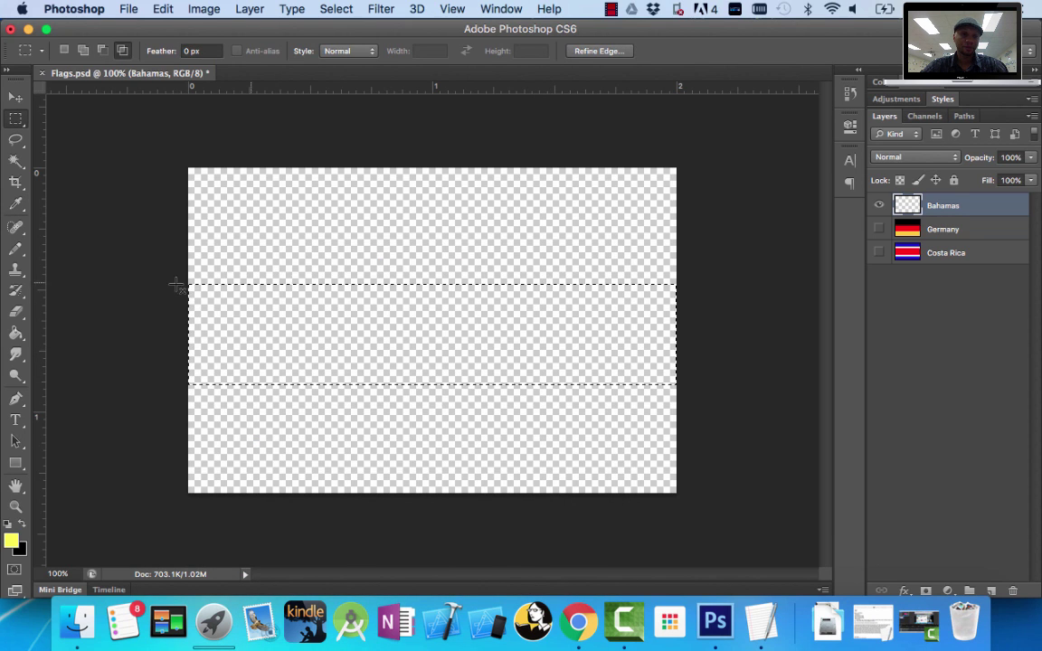
left_click(15, 333)
left_click(290, 347)
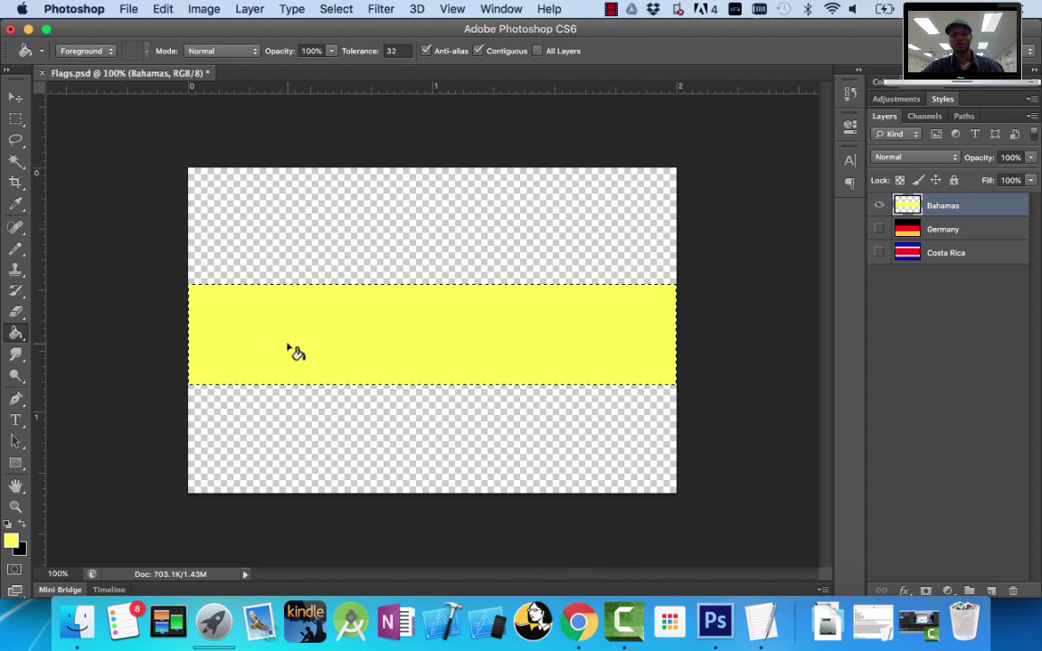
After checking the reference flag, repaint the middle band golden yellow ffcc00.
left_click(579, 624)
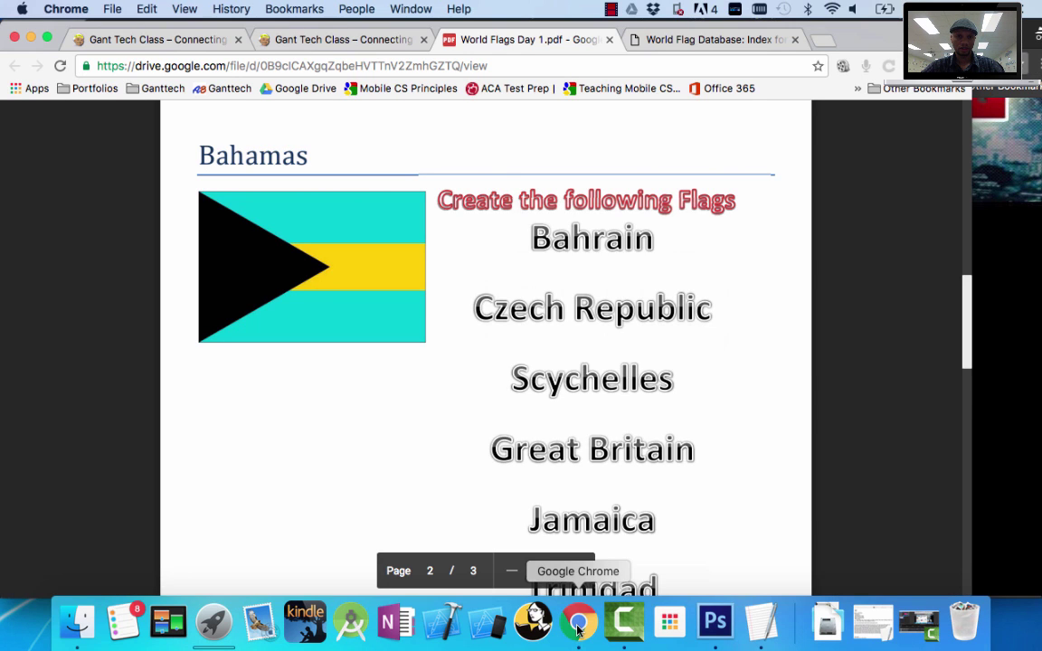
left_click(715, 622)
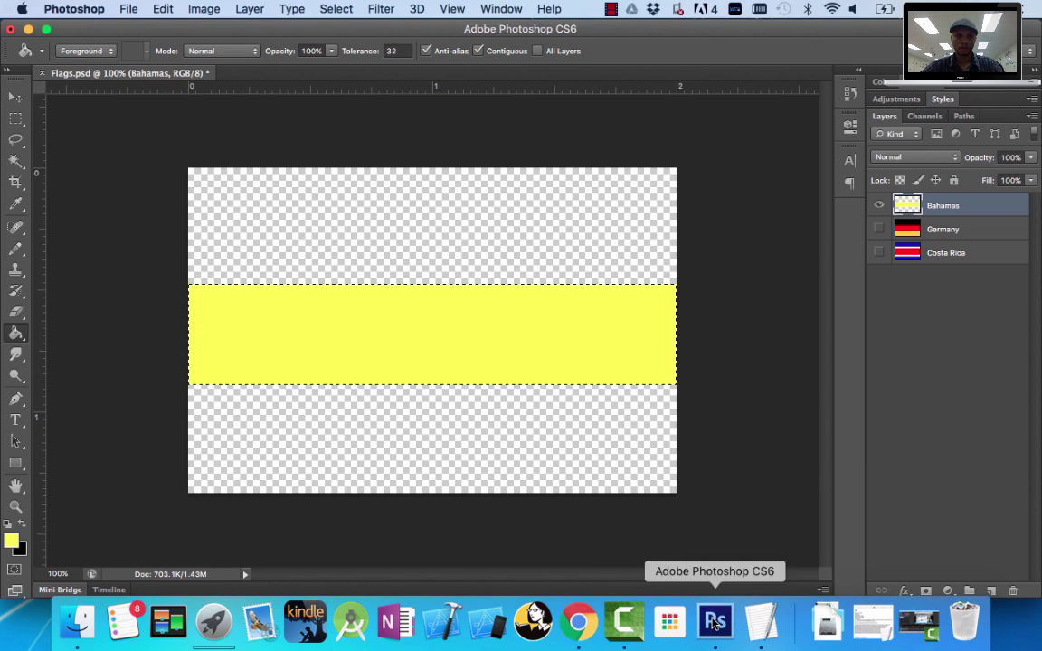
left_click(11, 541)
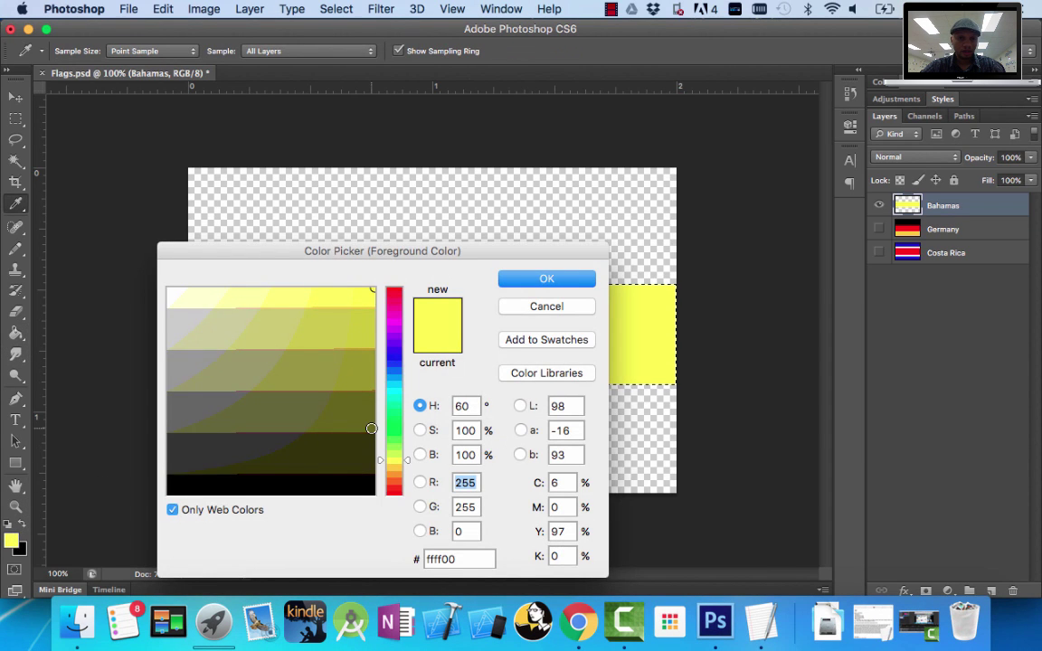
left_click(396, 468)
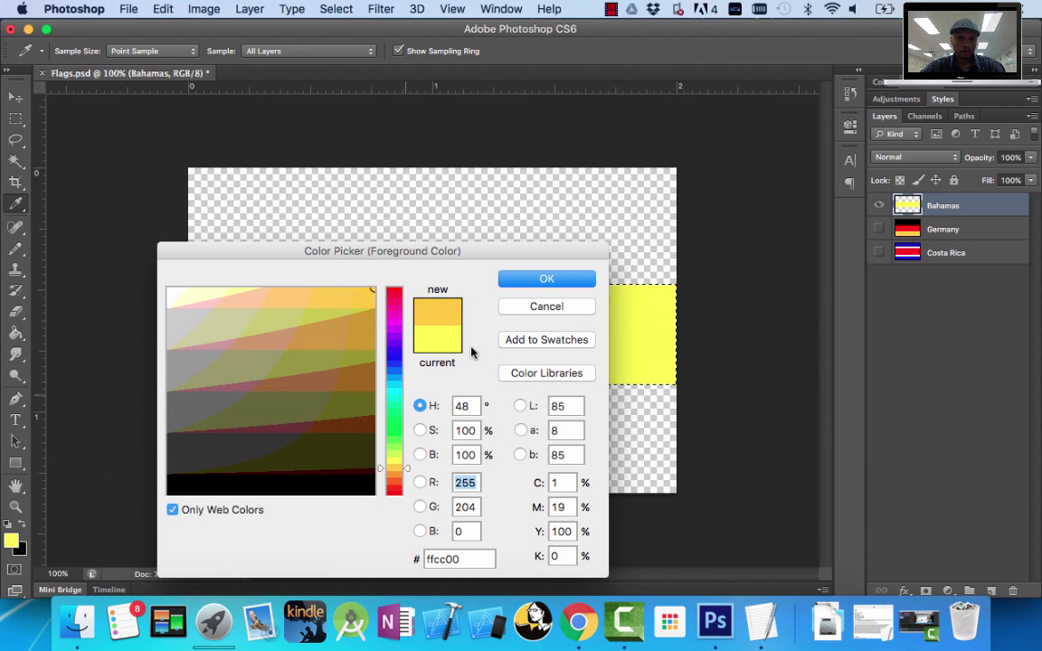
left_click(512, 286)
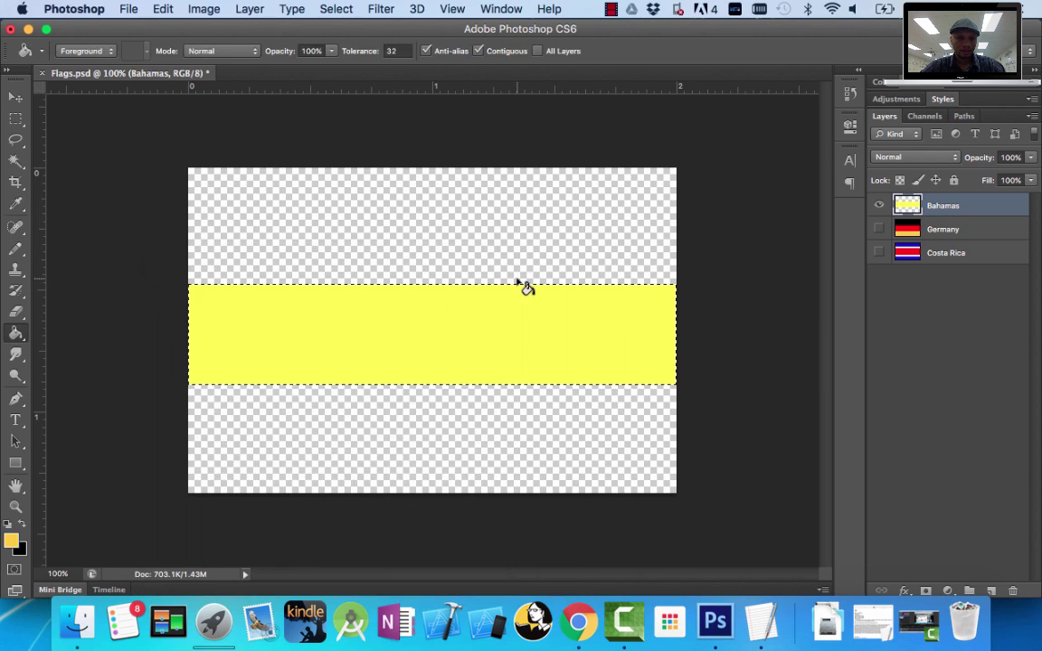
left_click(440, 335)
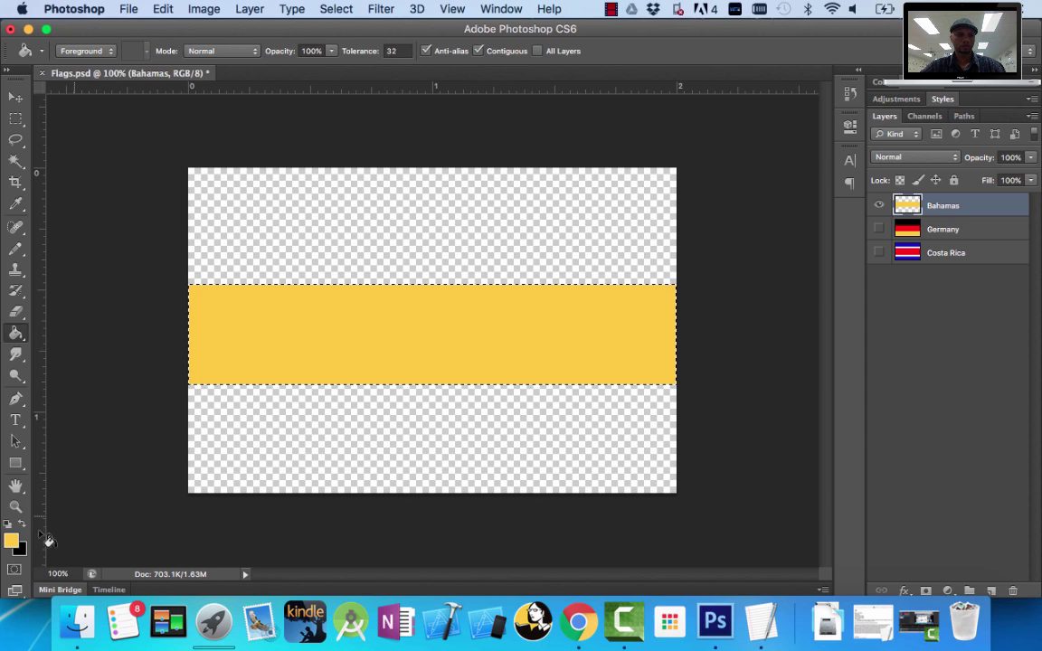
left_click(15, 119)
Select the top strip and set a bright cyan foreground colour, with Only Web Colors off.
left_click(360, 281)
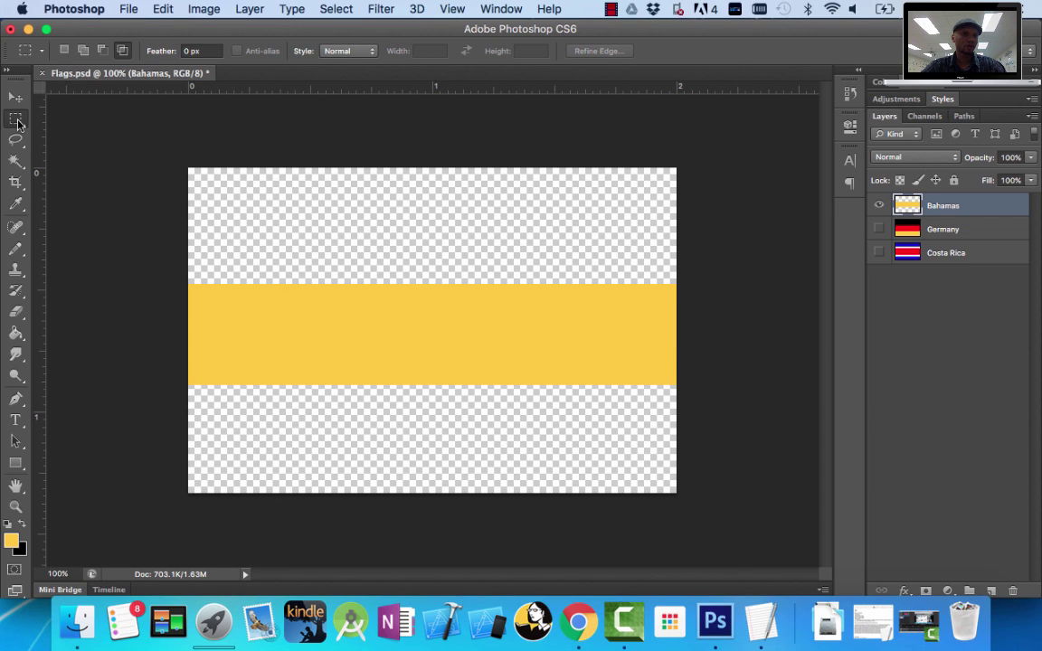
left_click_drag(181, 152, 694, 284)
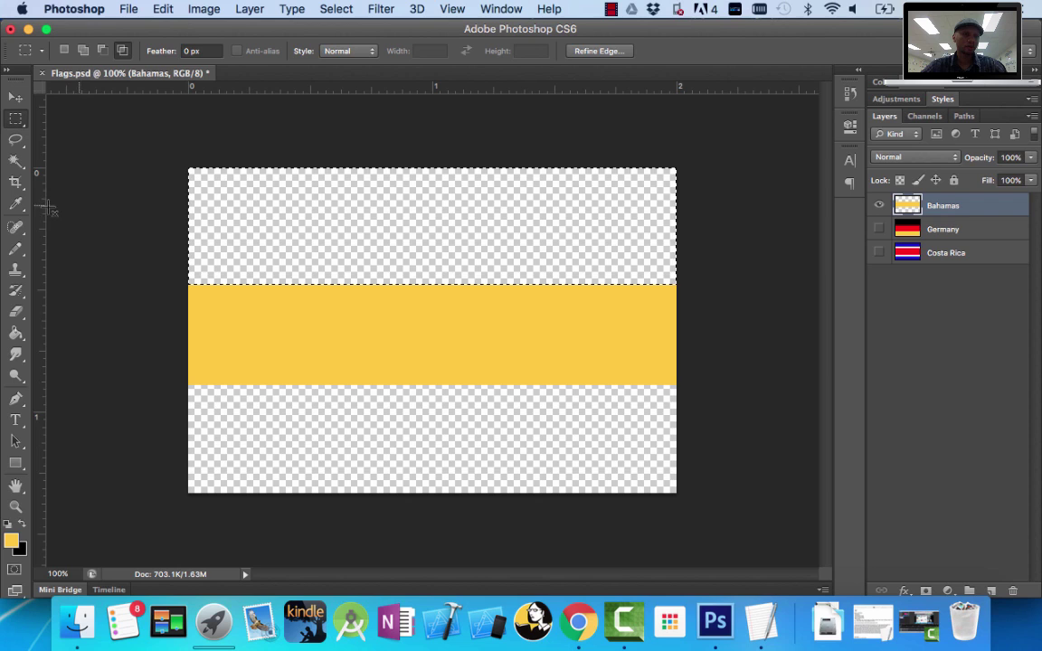
left_click(11, 541)
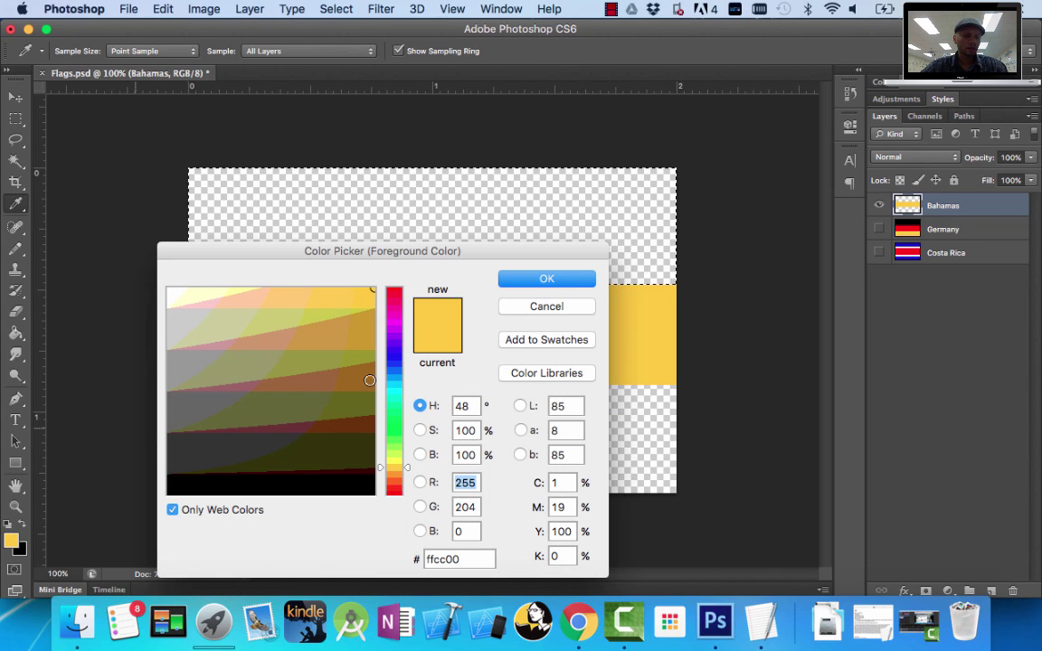
left_click(395, 393)
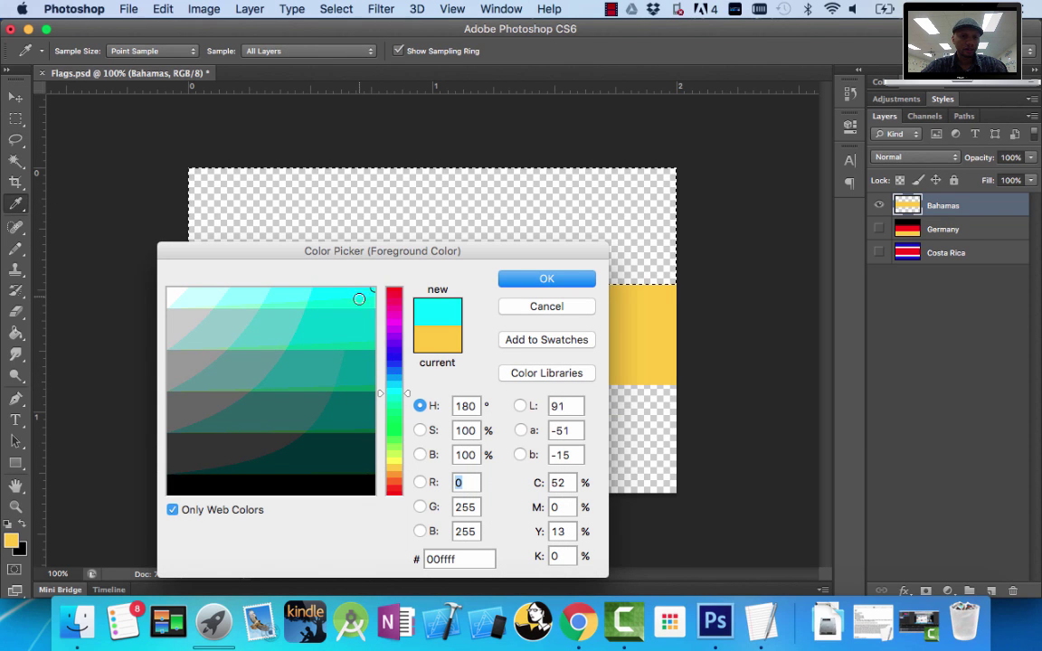
left_click(357, 339)
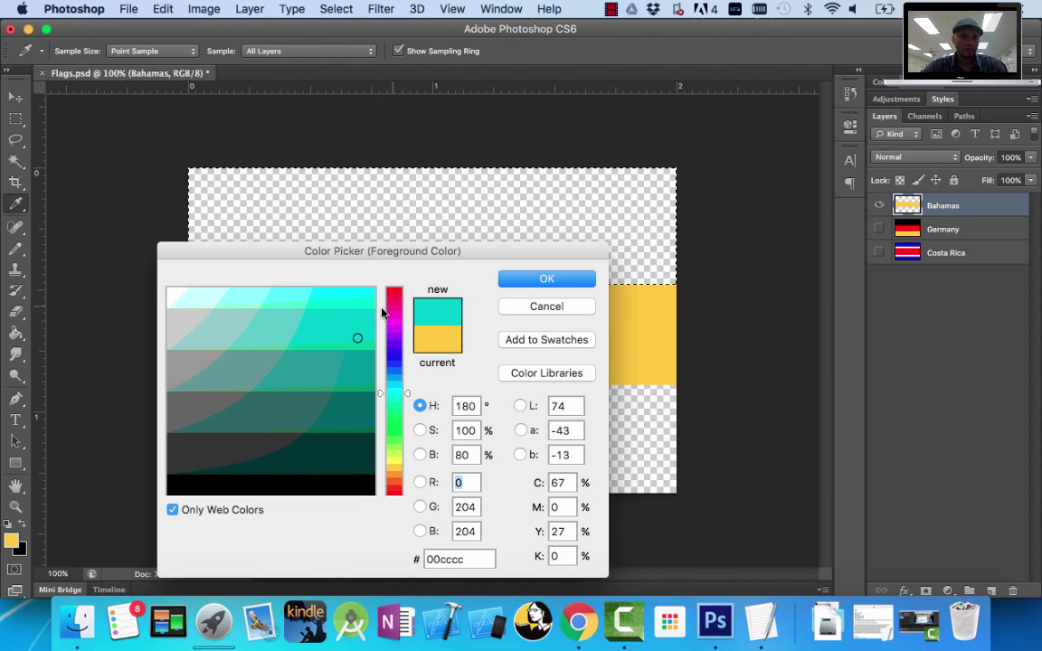
left_click(358, 313)
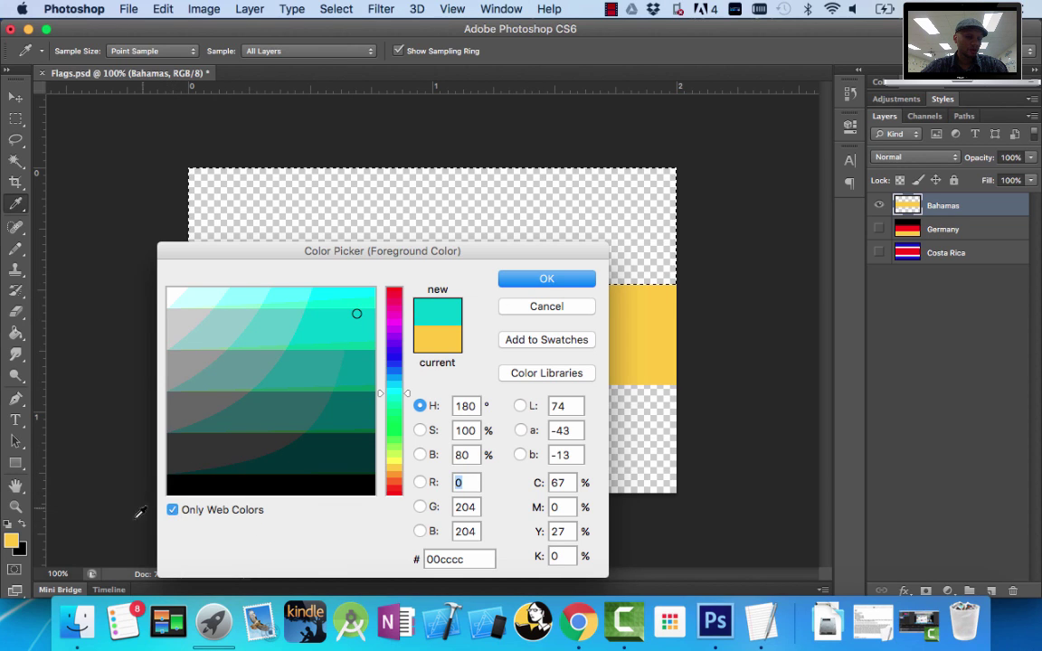
left_click(173, 510)
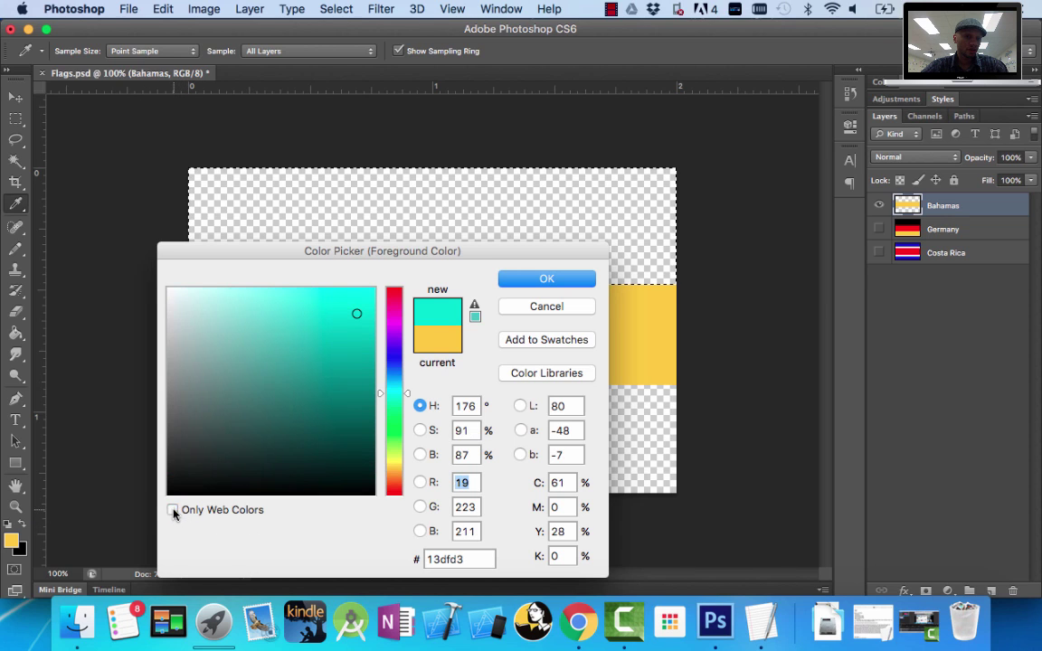
left_click(311, 333)
mouse_move(310, 333)
left_mouse_down()
mouse_move(310, 302)
mouse_move(347, 302)
mouse_move(354, 313)
mouse_move(328, 298)
left_mouse_up()
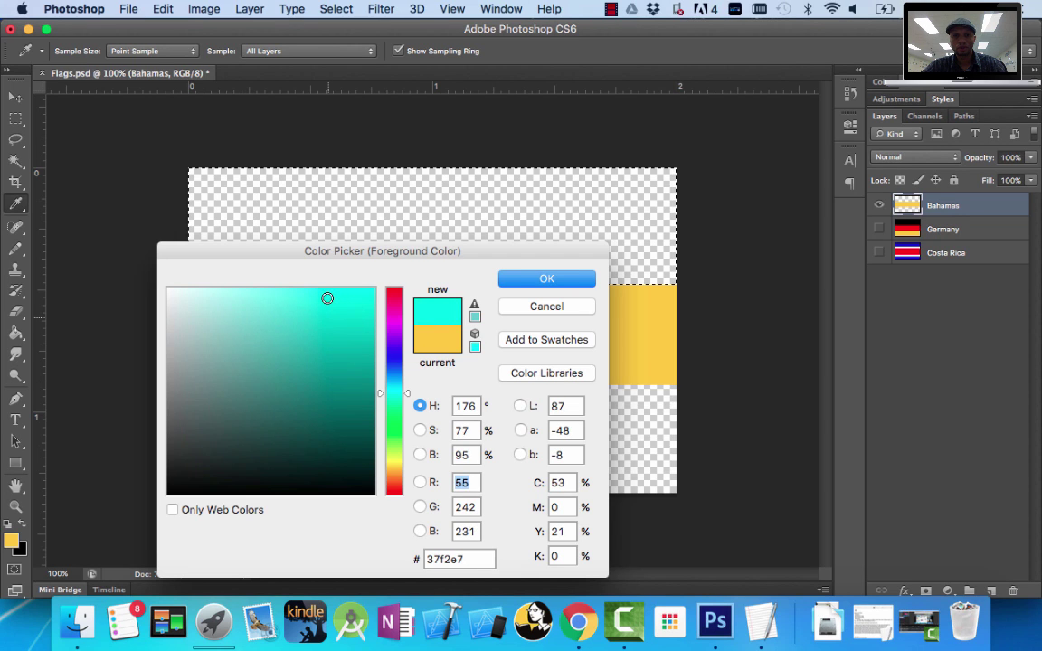
left_click(545, 280)
Fill the top band with cyan, deselect, then fill the bottom band cyan.
key("m")
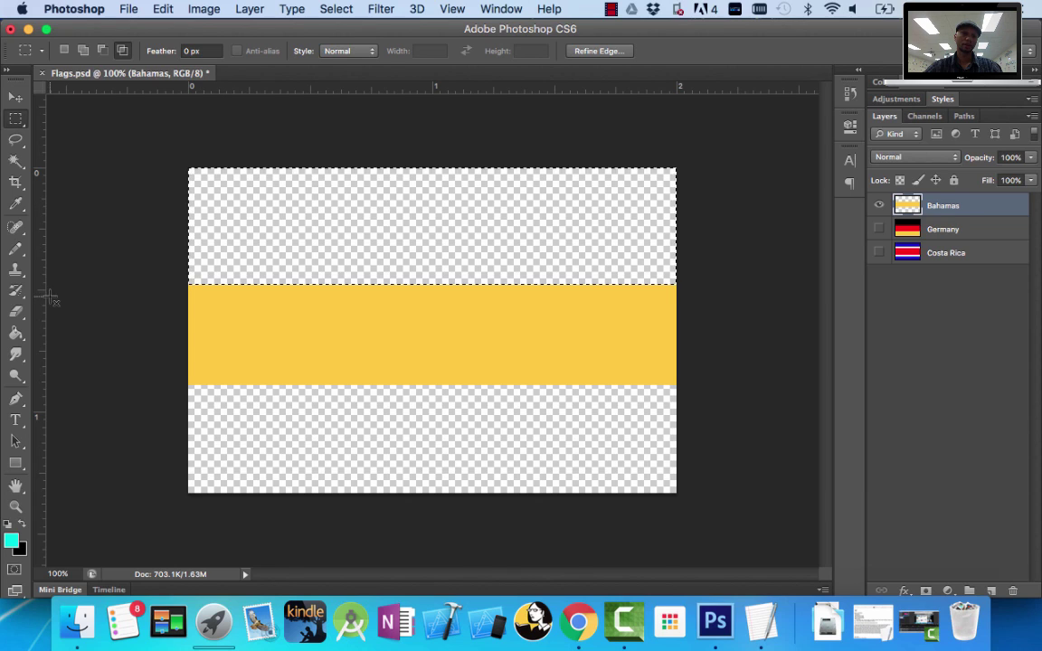
left_click(15, 332)
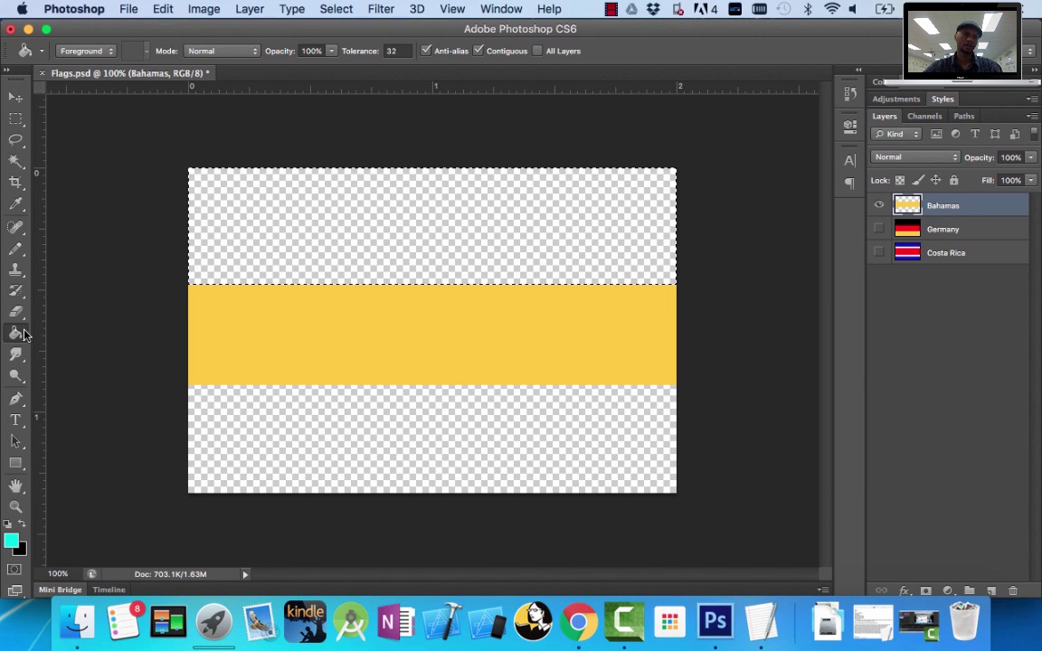
left_click(352, 239)
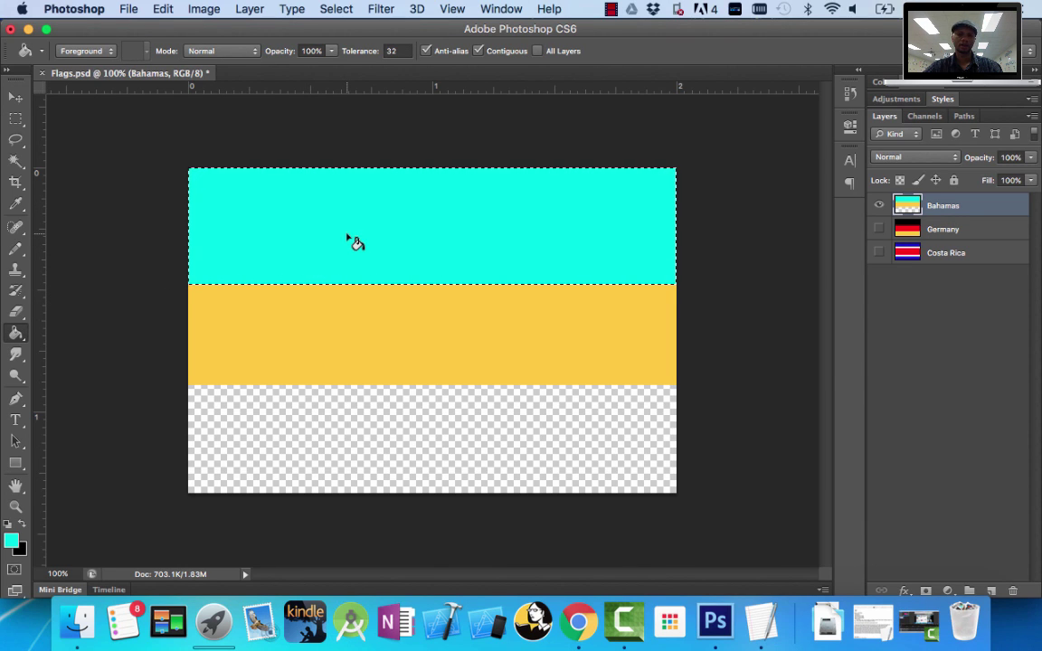
left_click(15, 119)
left_click(323, 323)
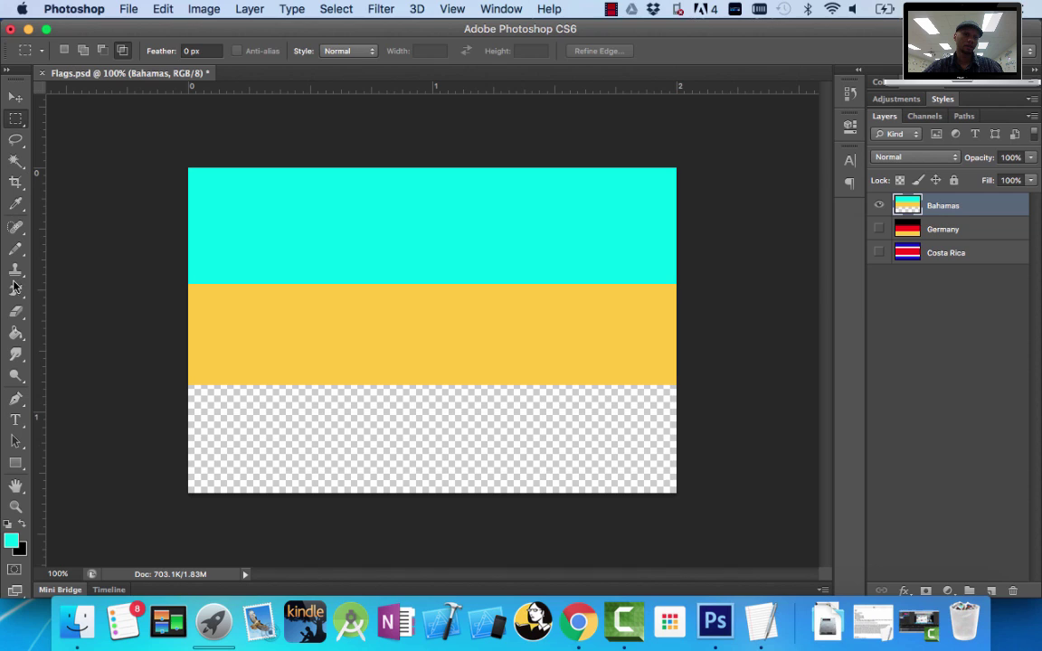
left_click(16, 333)
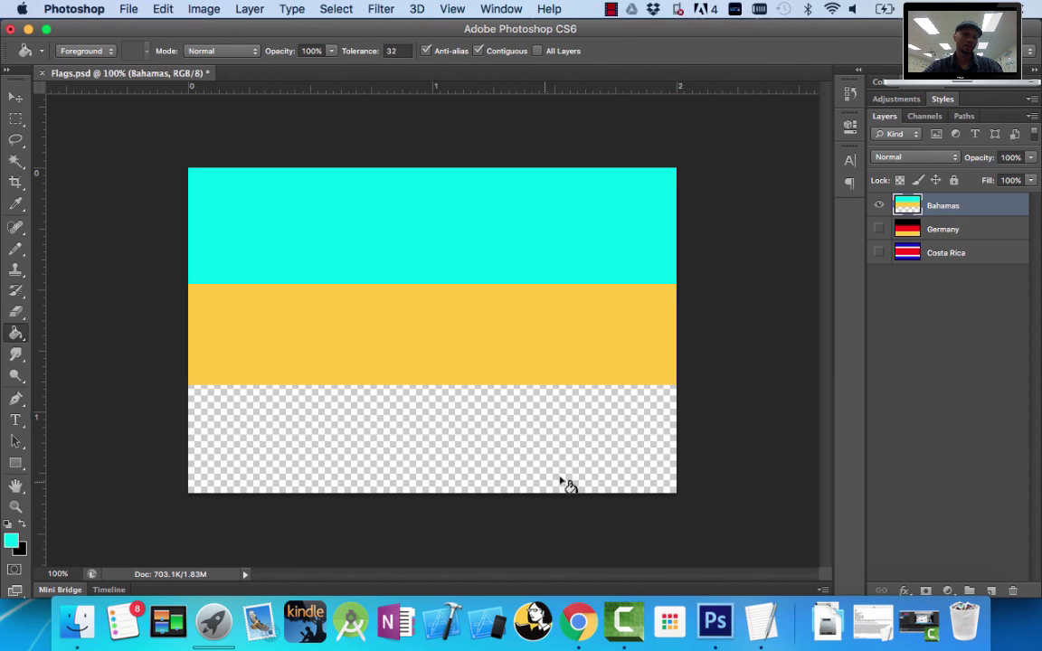
left_click(405, 430)
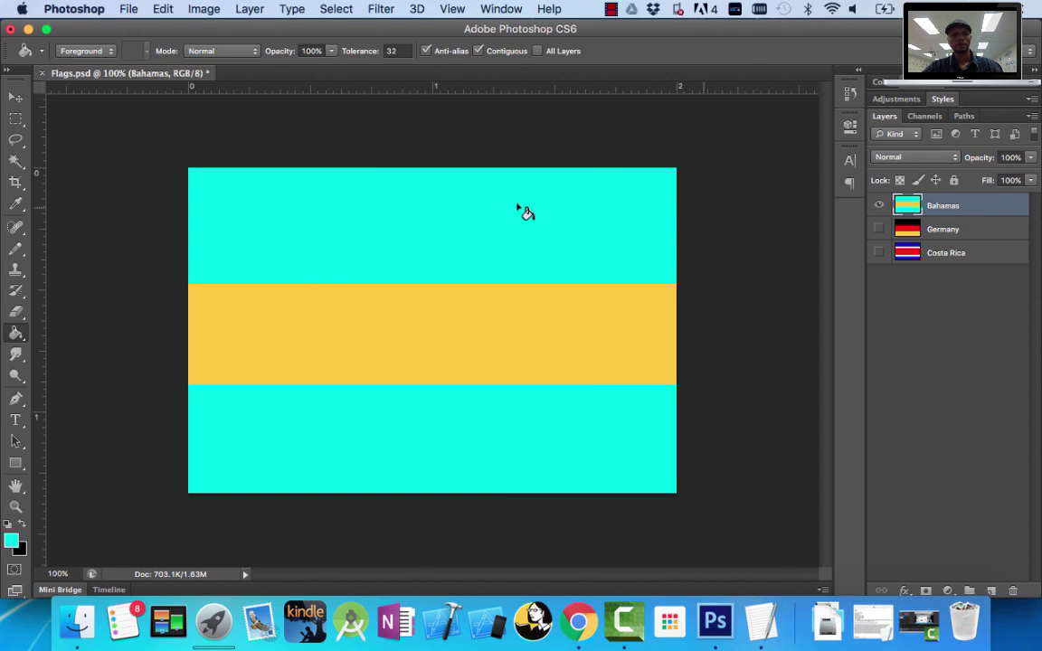
After checking the reference PDF, refill the top and bottom bands with teal #2dcfc5.
left_click(570, 620)
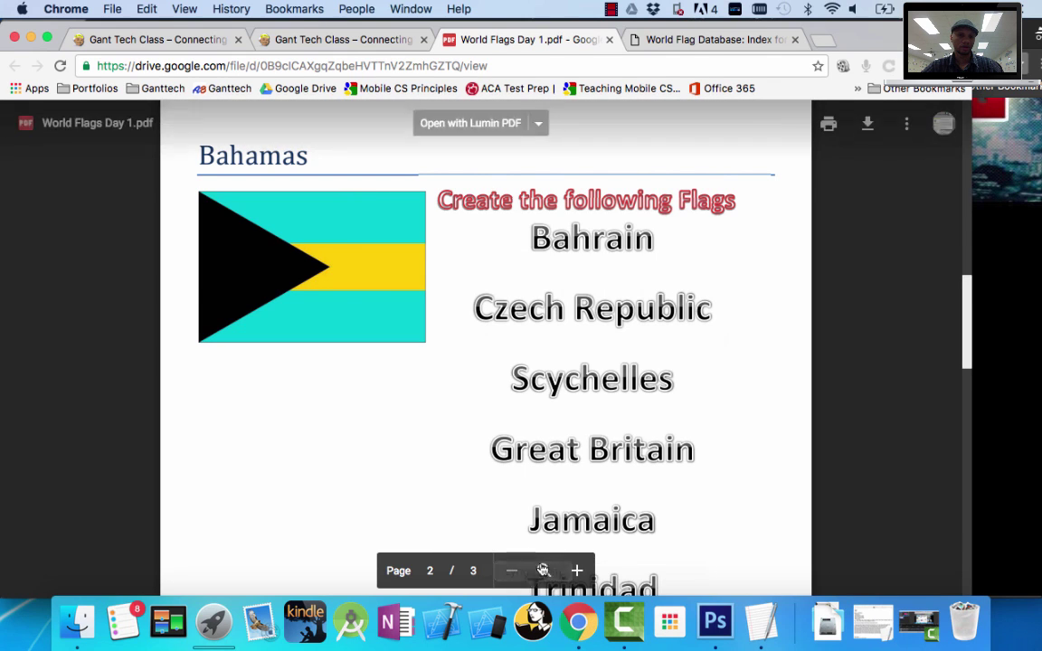
left_click(715, 621)
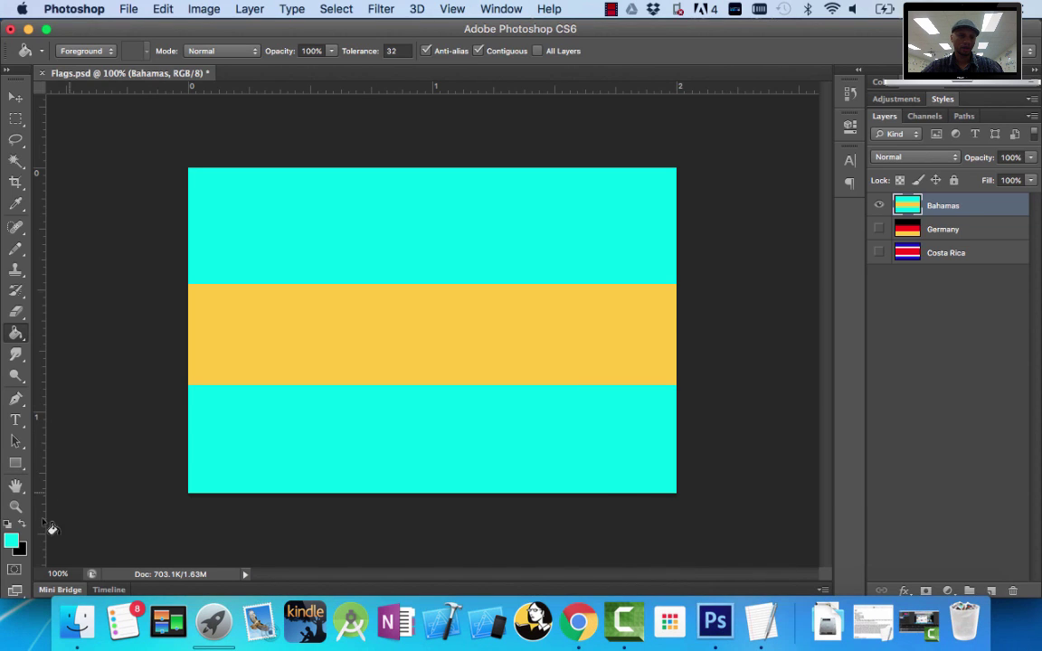
left_click(11, 543)
left_click(329, 325)
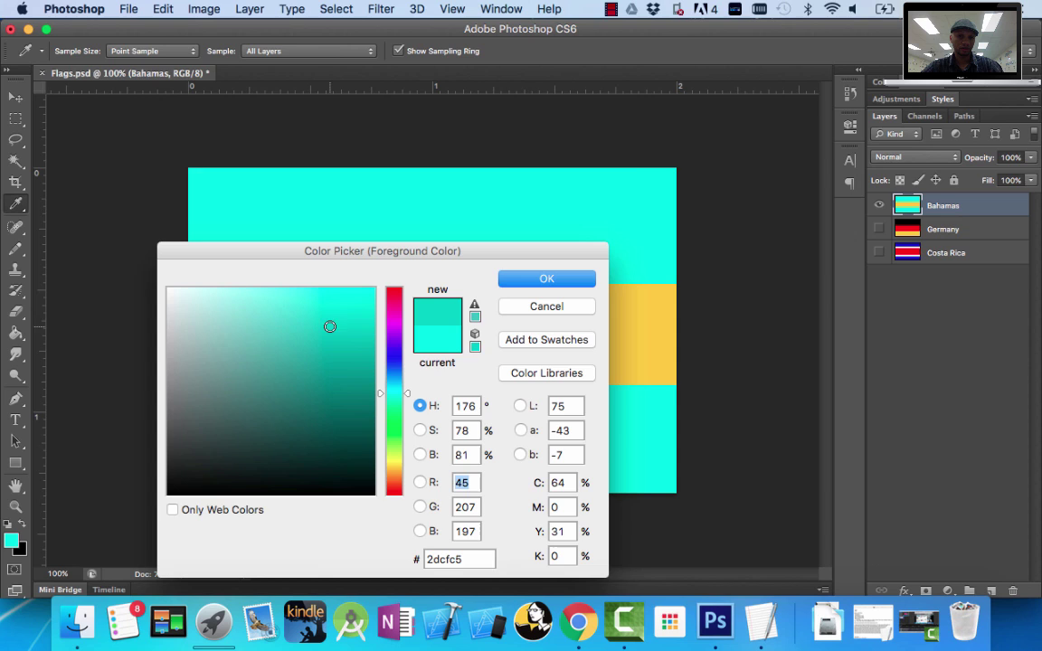
left_click(525, 280)
key("g")
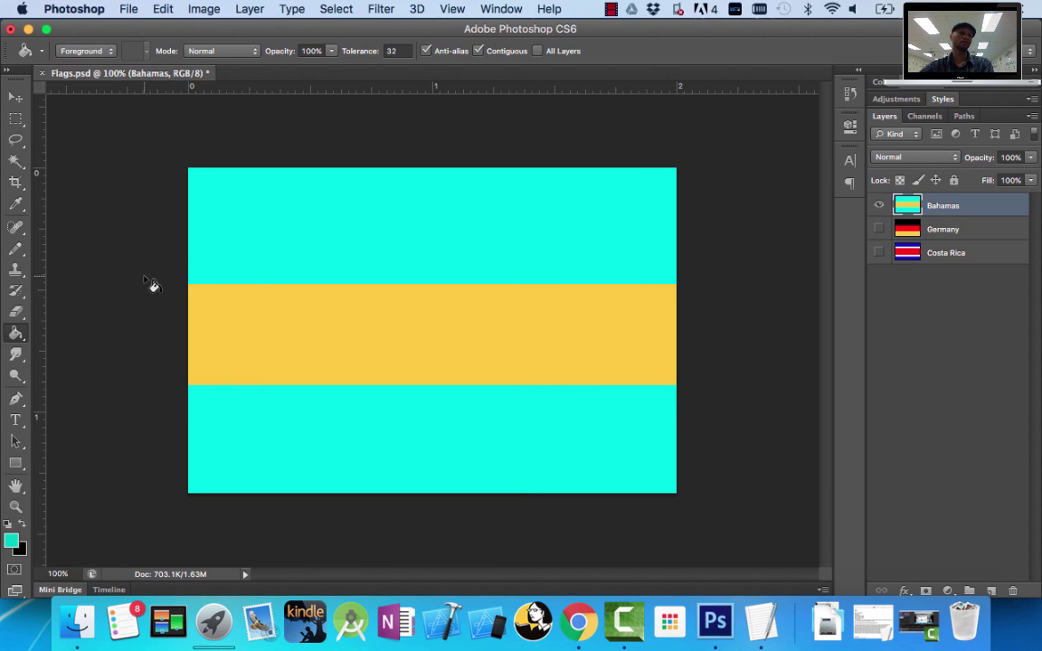
left_click(391, 204)
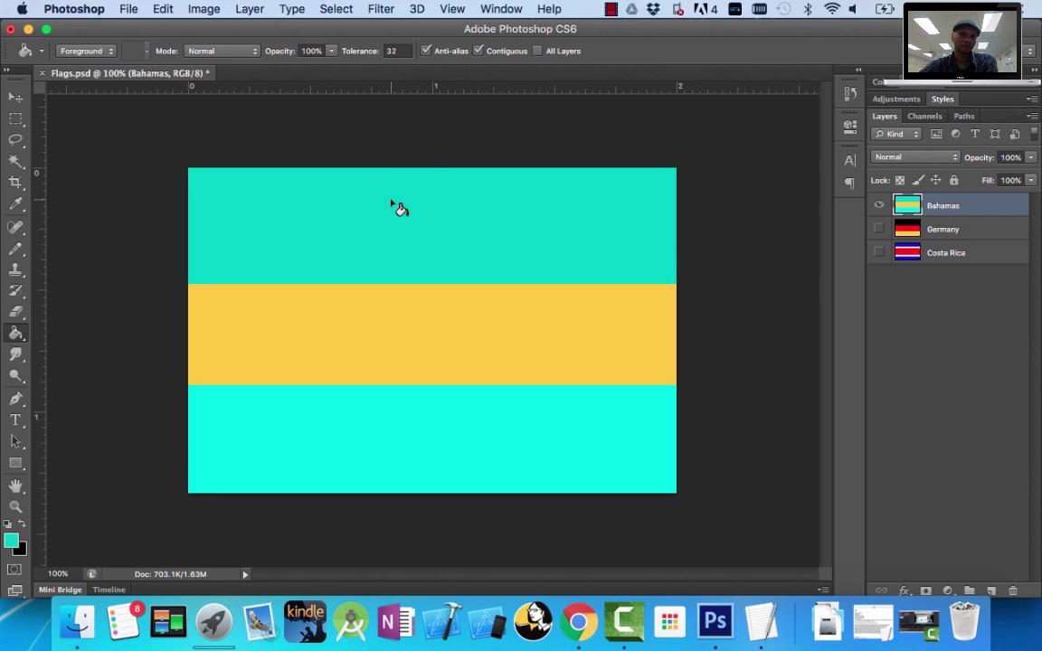
left_click(406, 452)
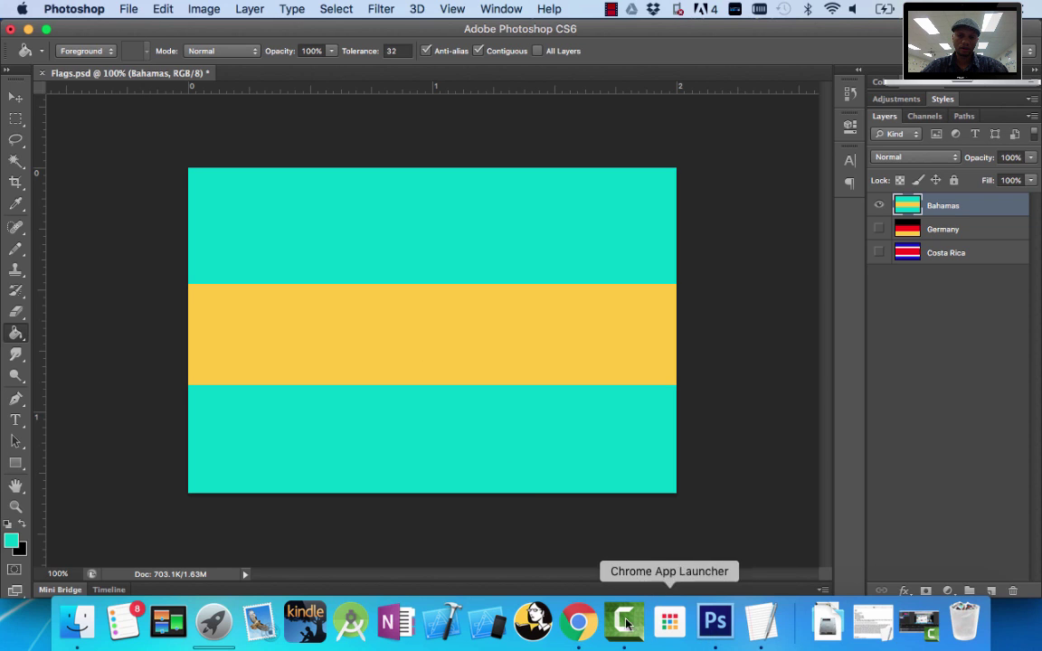
left_click(579, 623)
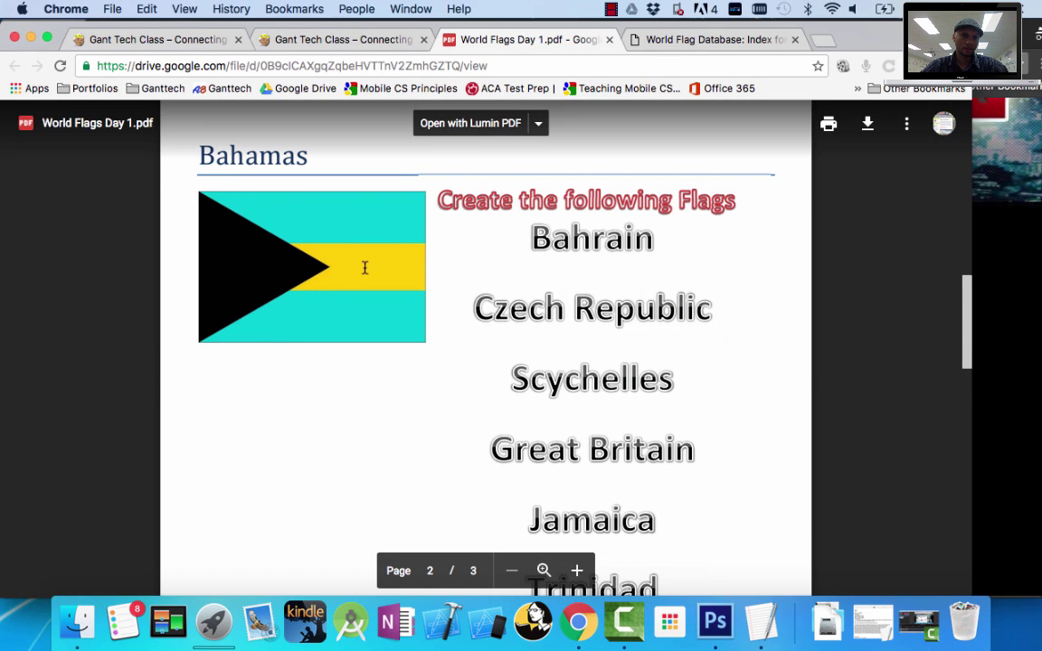
left_click(715, 623)
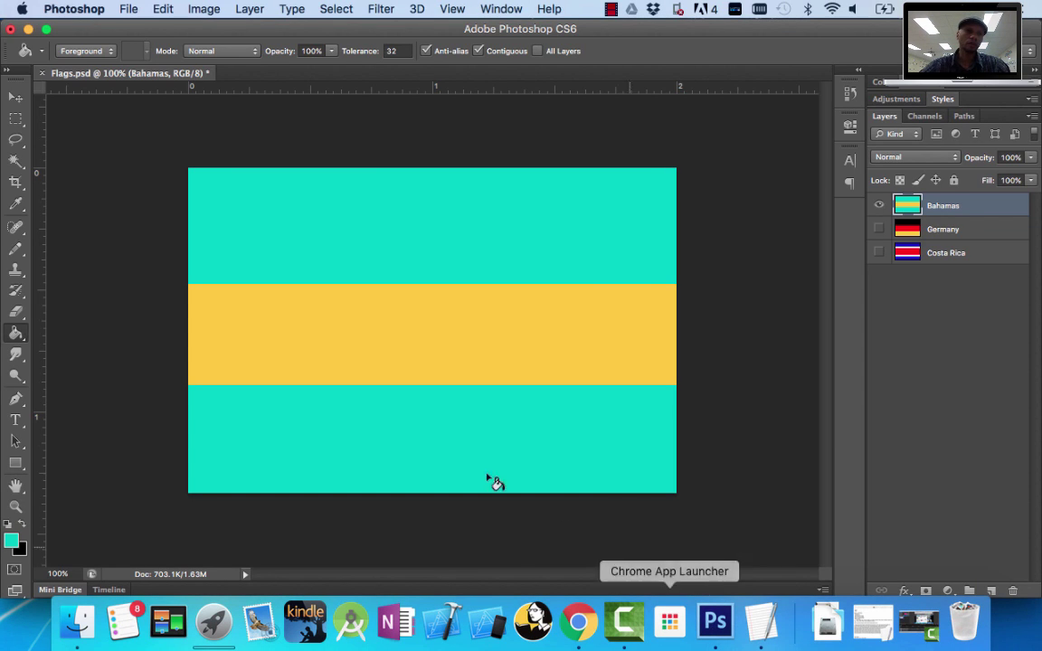
Lasso a triangle from the flag's left edge into the yellow band and fill it black.
left_click(17, 140)
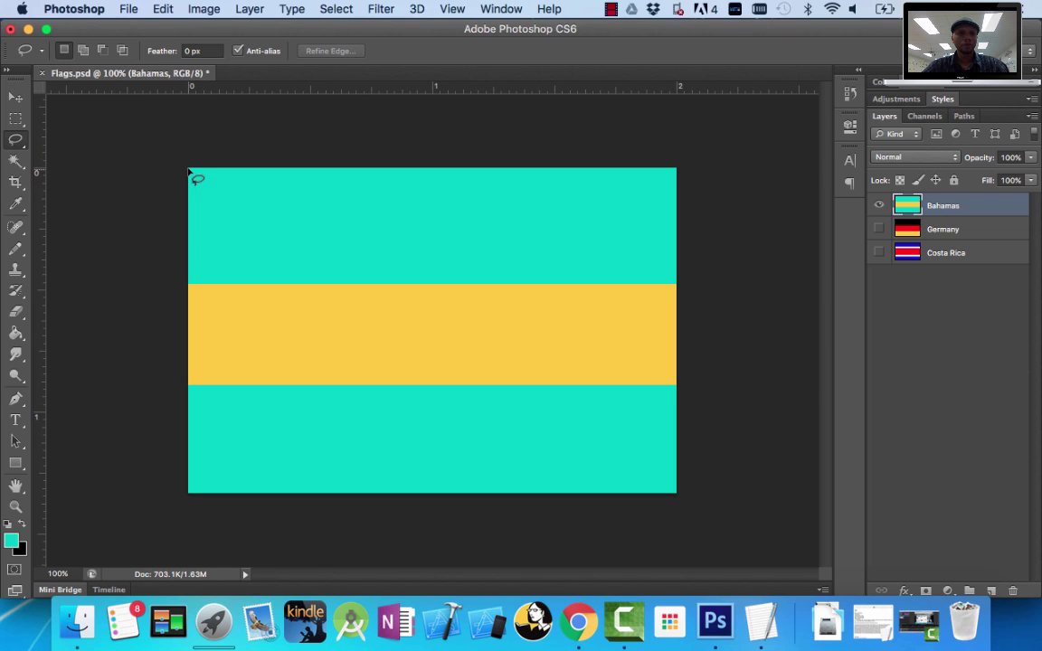
mouse_move(227, 199)
left_mouse_down()
mouse_move(319, 239)
mouse_move(441, 360)
mouse_move(304, 408)
mouse_move(189, 497)
mouse_move(174, 345)
mouse_move(201, 149)
left_mouse_up()
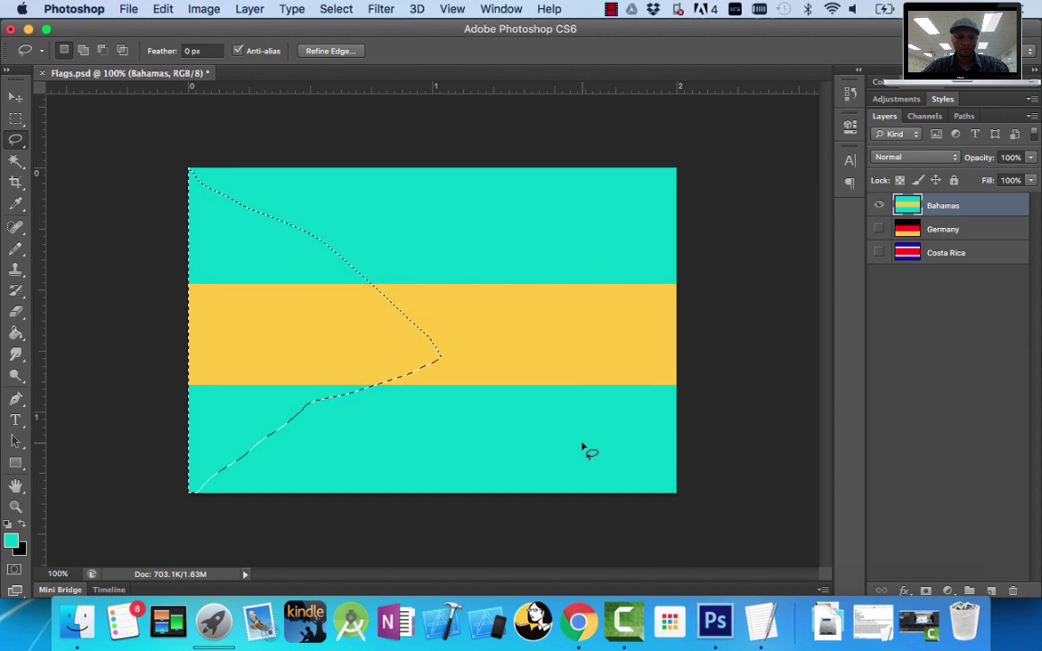
left_click(24, 526)
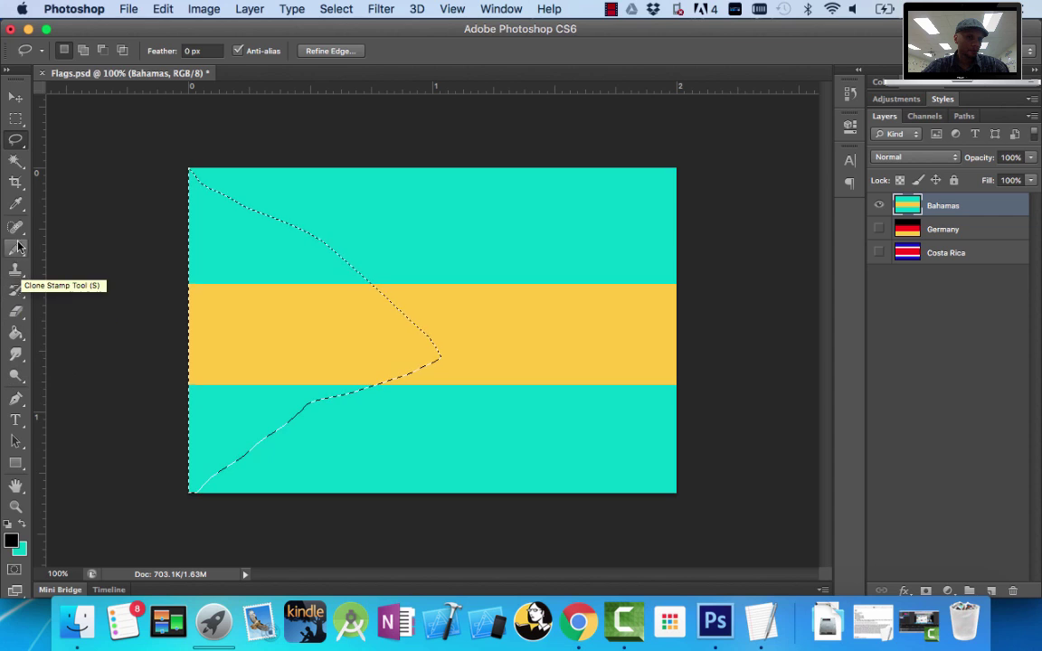
left_click(16, 338)
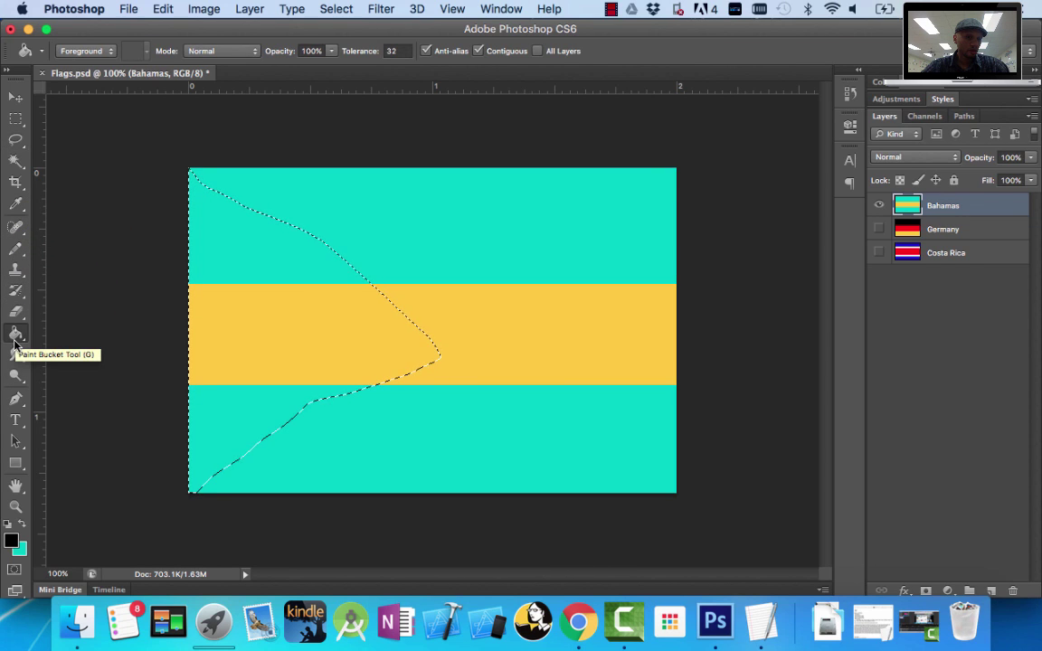
left_click(281, 333)
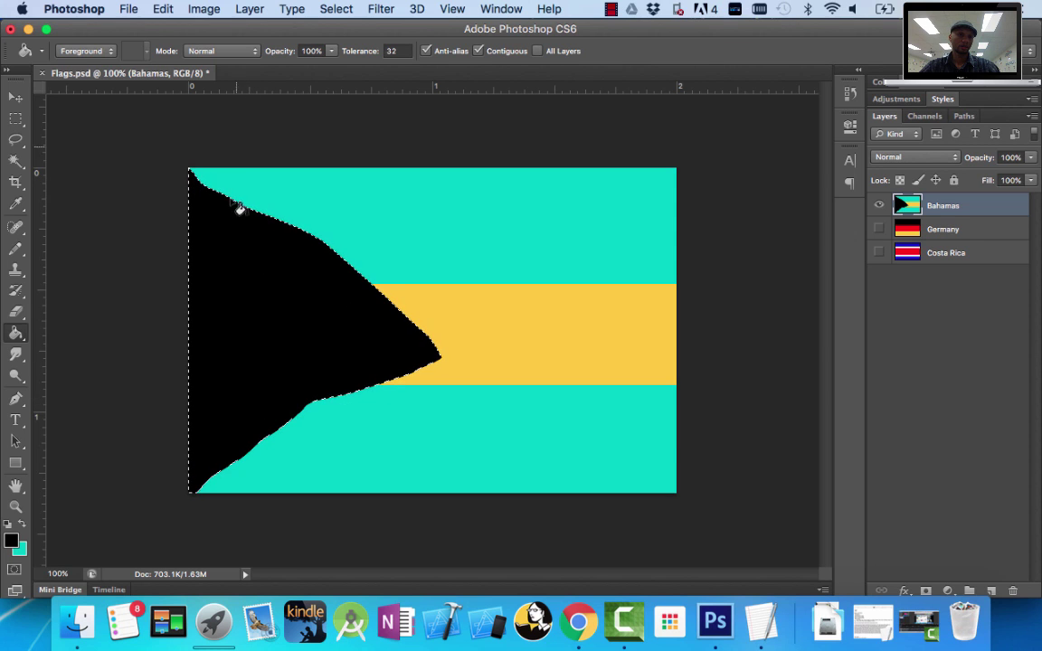
Use Edit > Step Backward three times to undo the black triangle fill.
left_click(163, 9)
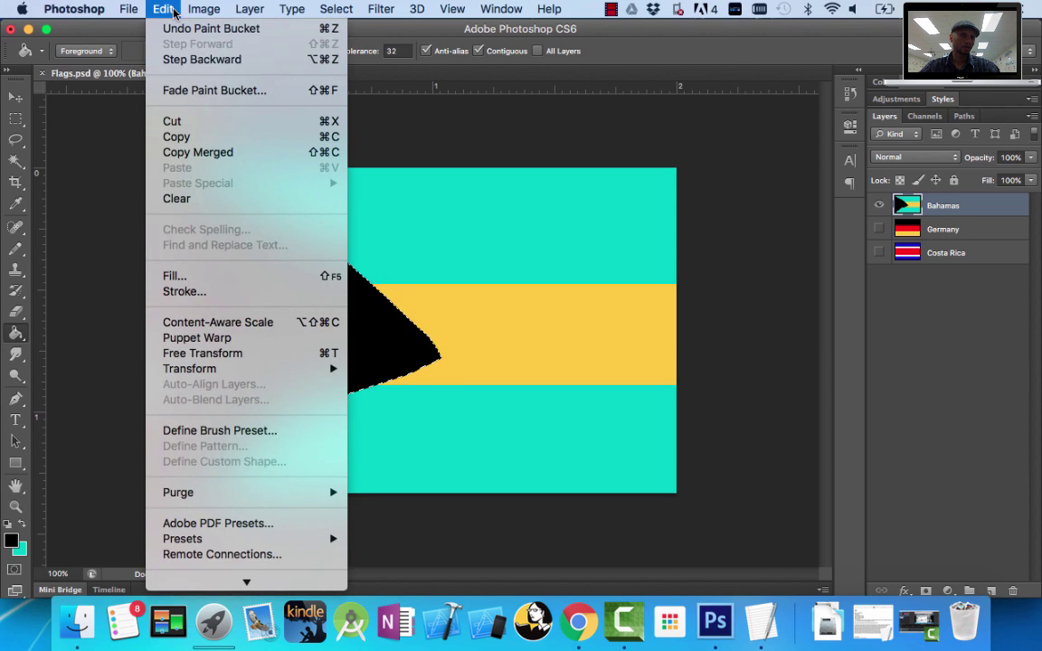
left_click(188, 60)
left_click(167, 9)
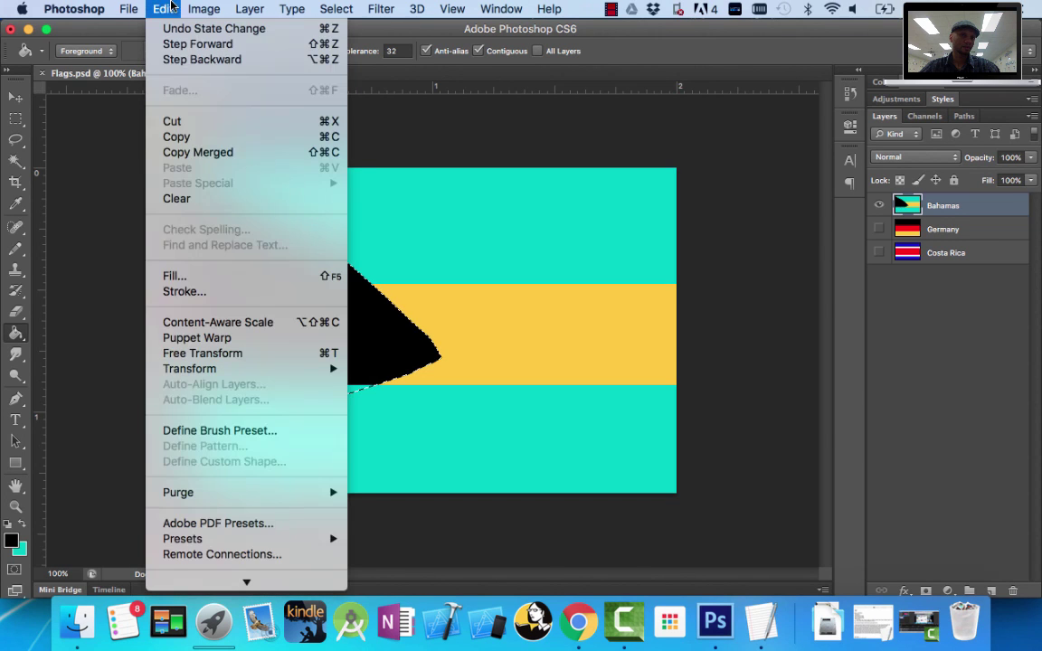
left_click(168, 59)
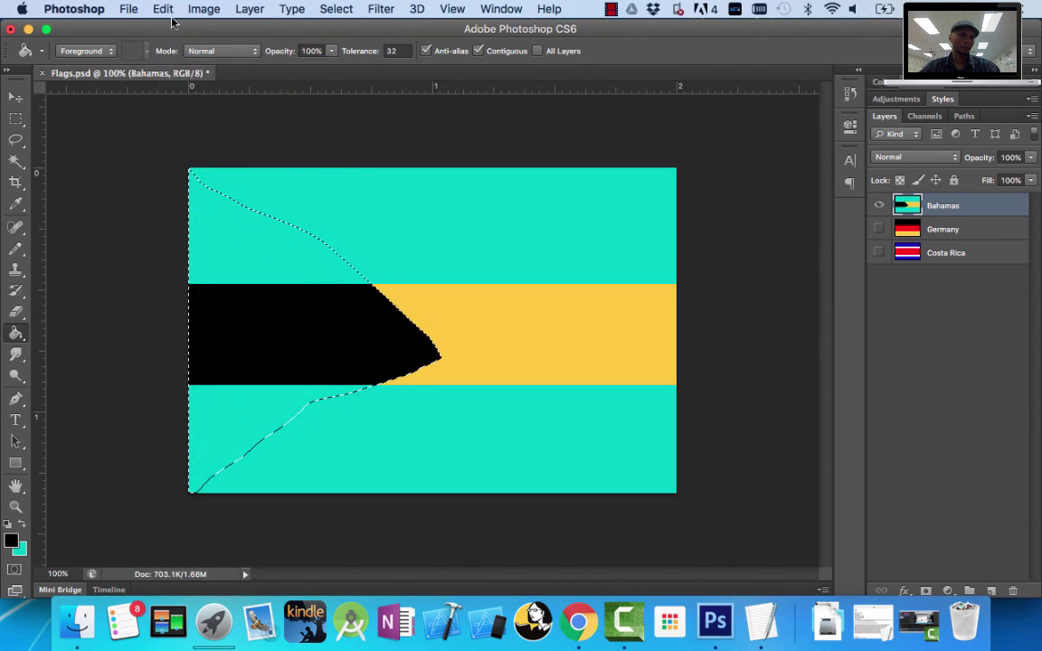
left_click(163, 9)
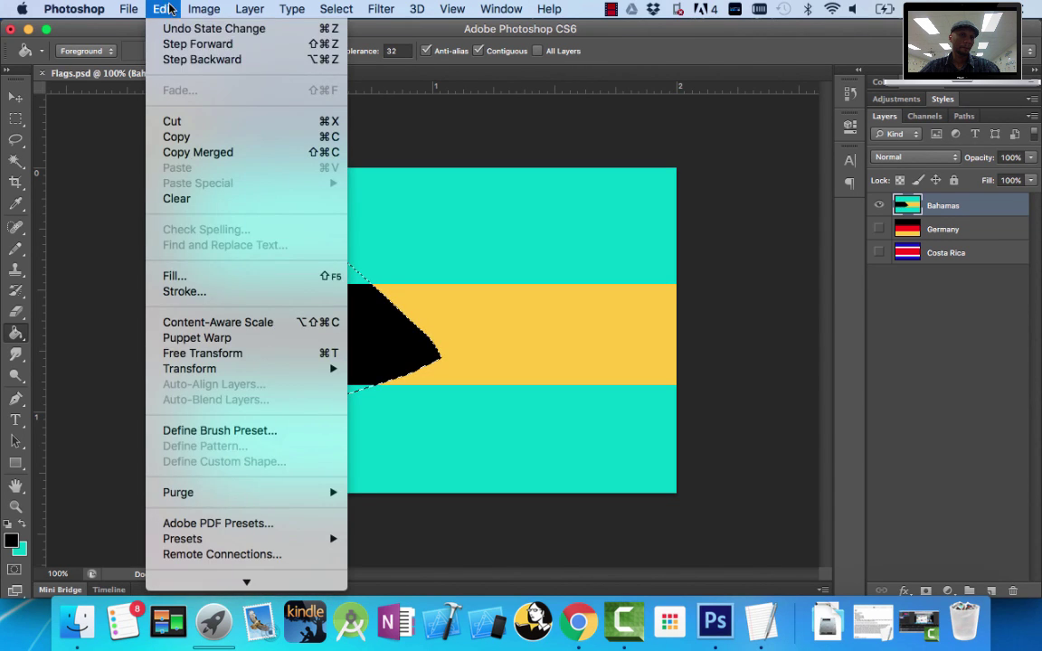
left_click(159, 58)
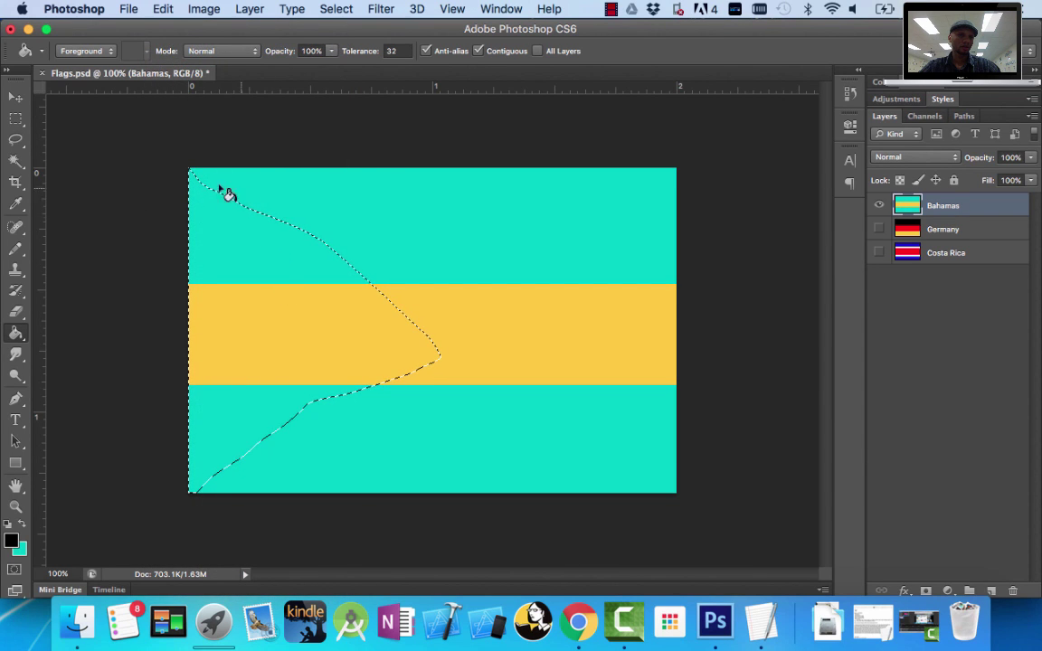
left_click(15, 140)
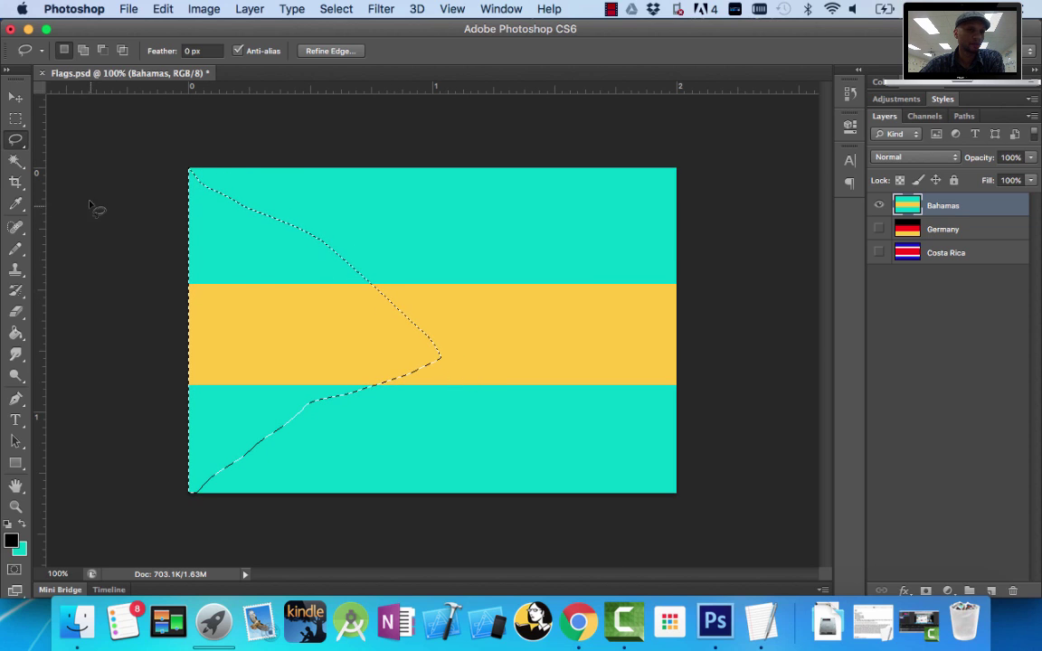
left_click(16, 140)
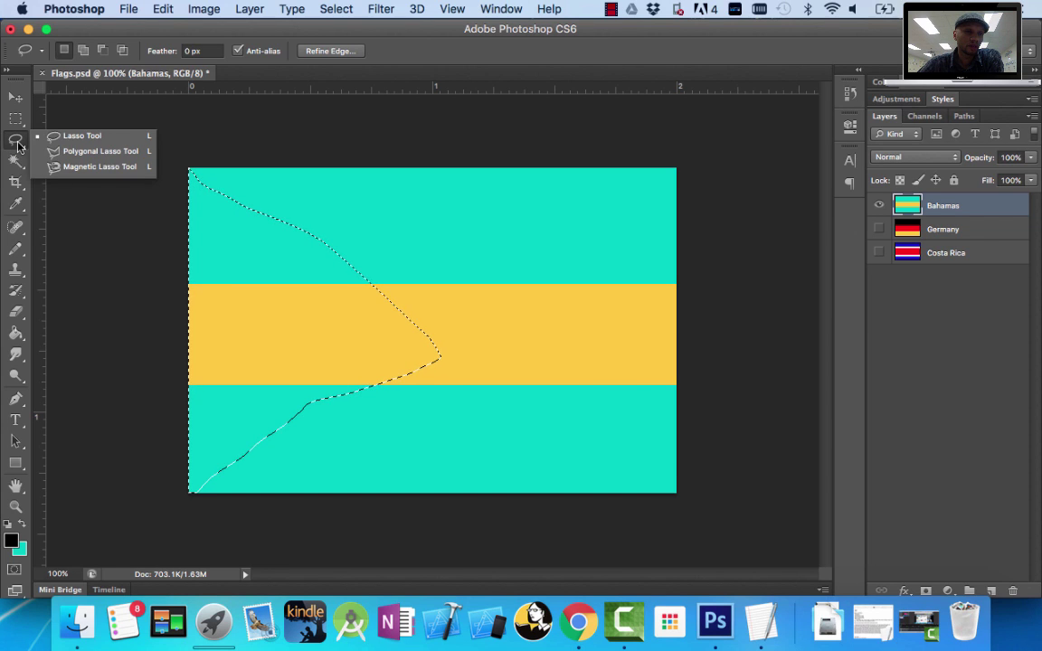
Deselect, then polygon-lasso a triangle from the top-left corner to a yellow-band point and the bottom-left corner.
left_click(100, 152)
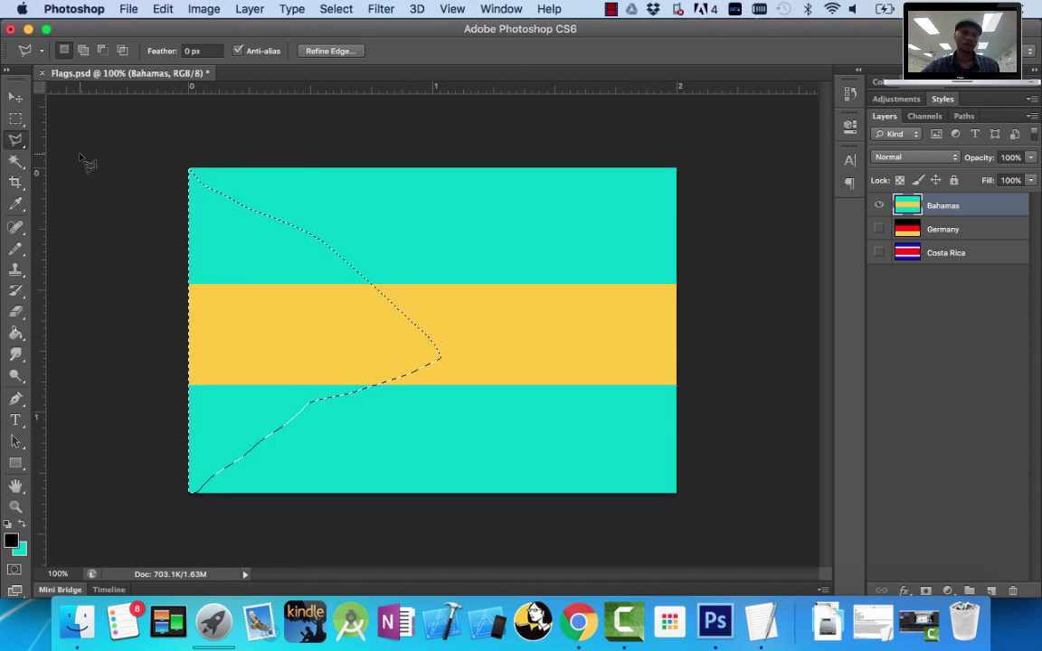
key("super+d")
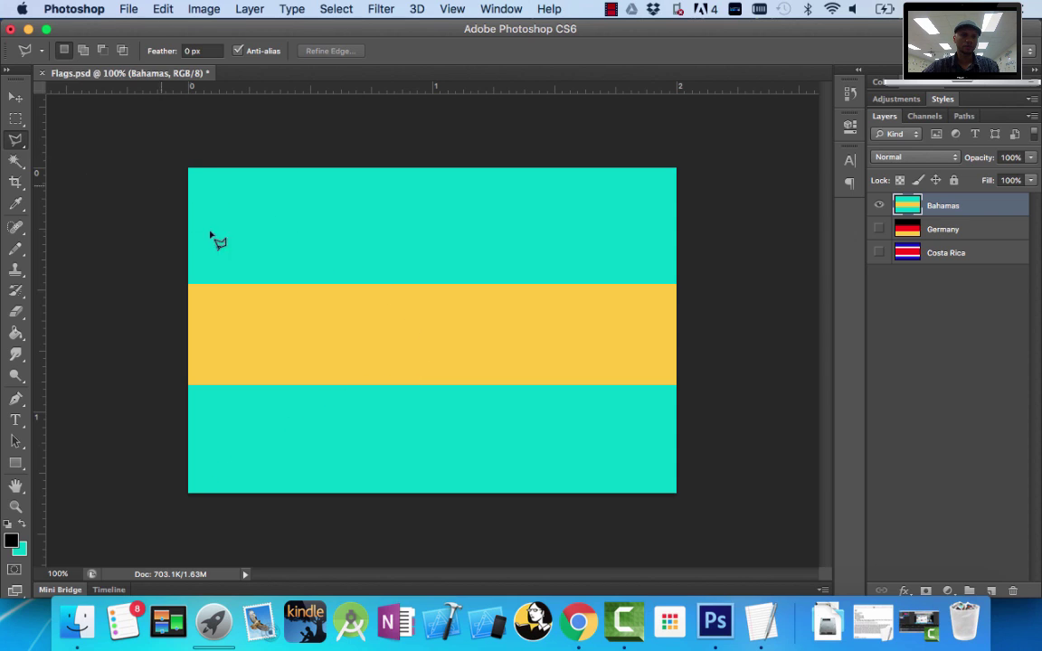
left_click(189, 170)
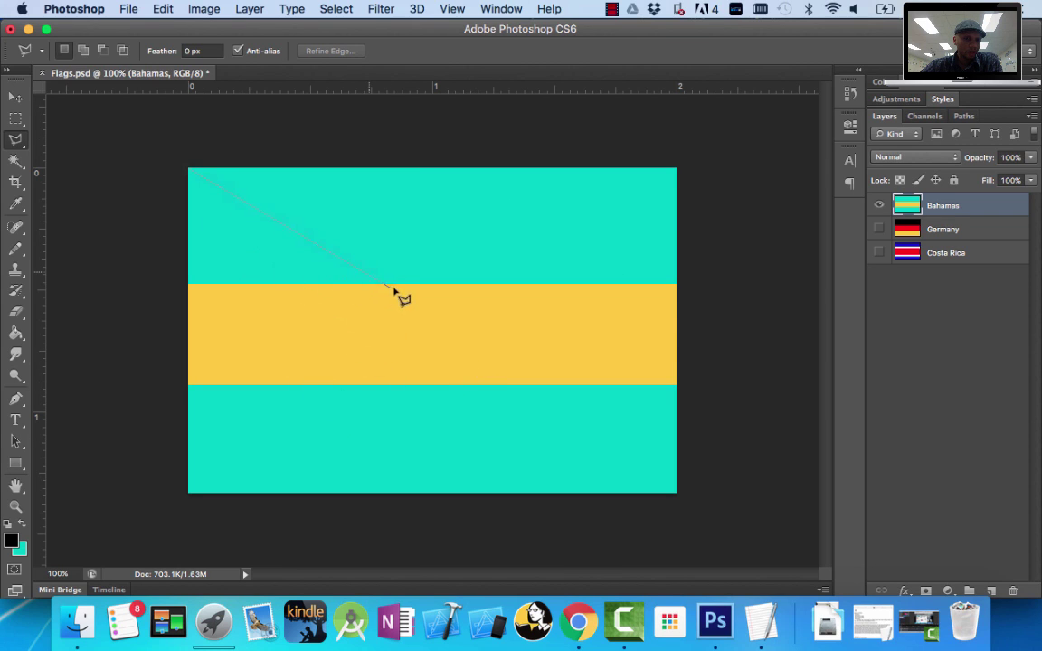
left_click(450, 335)
left_click(188, 494)
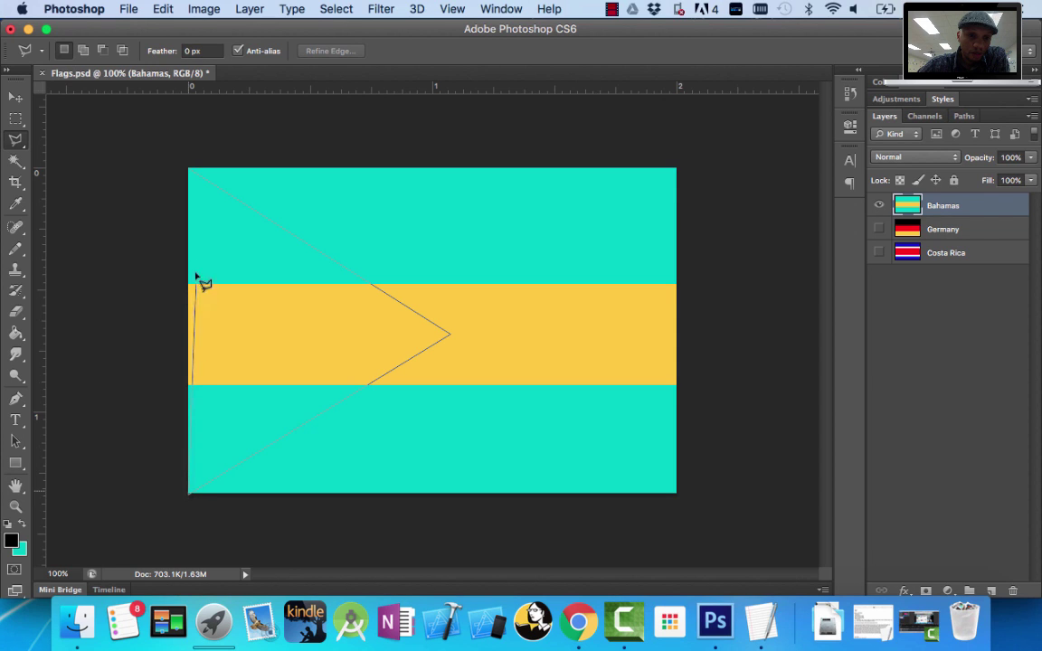
left_click(189, 171)
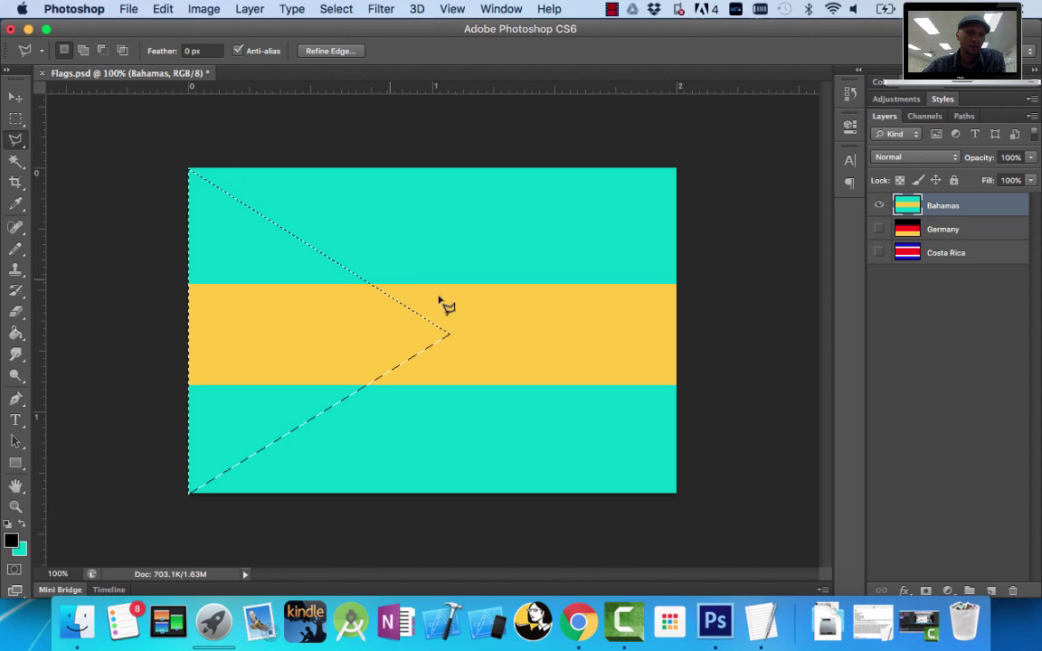
Fill the yellow and both teal parts of the triangle black, deselect, and switch to Chrome.
left_click(16, 334)
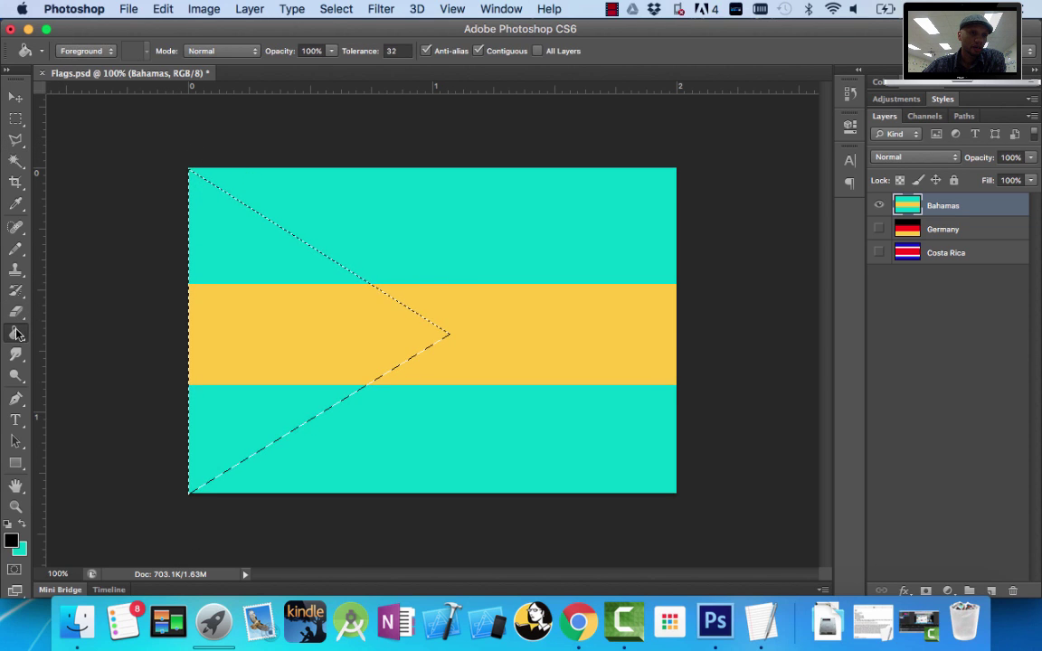
left_click(262, 324)
left_click(232, 267)
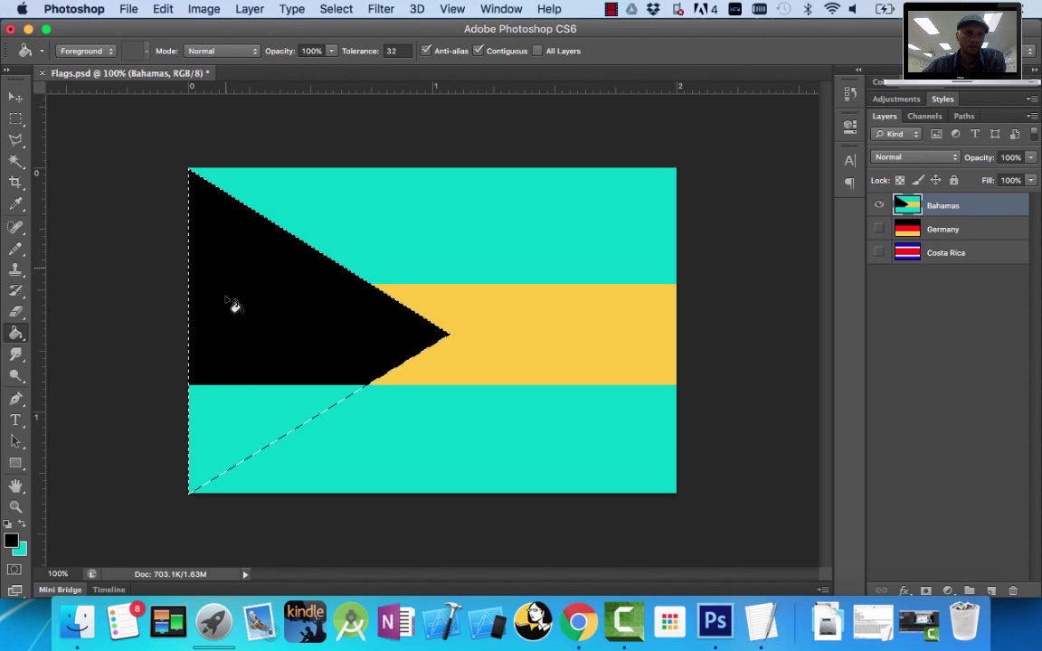
left_click(251, 439)
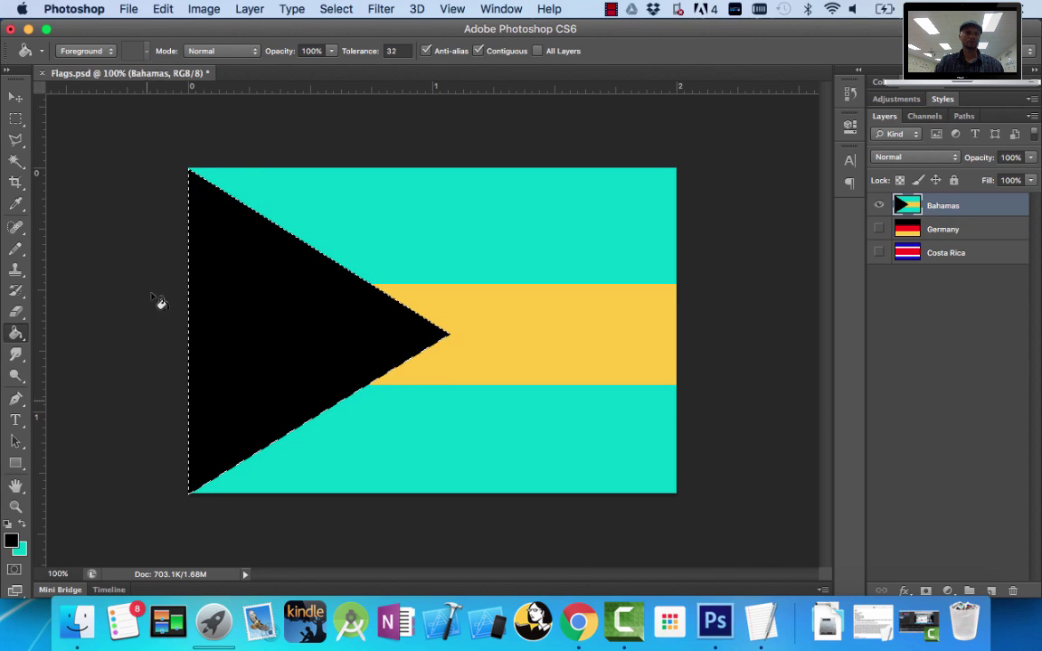
left_click(16, 119)
left_click(218, 169)
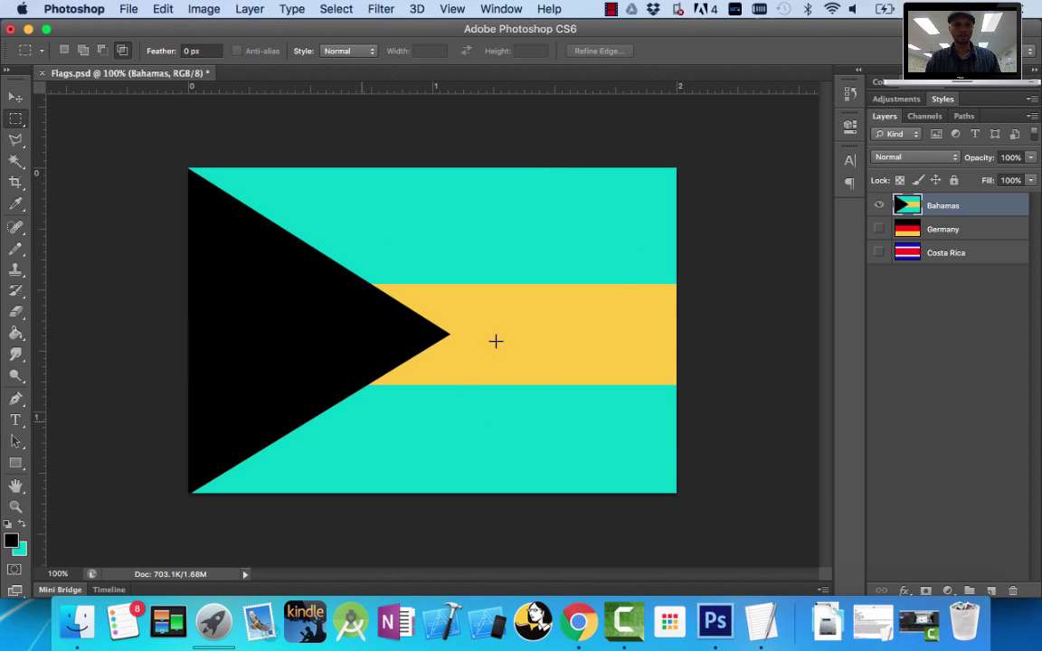
left_click(577, 621)
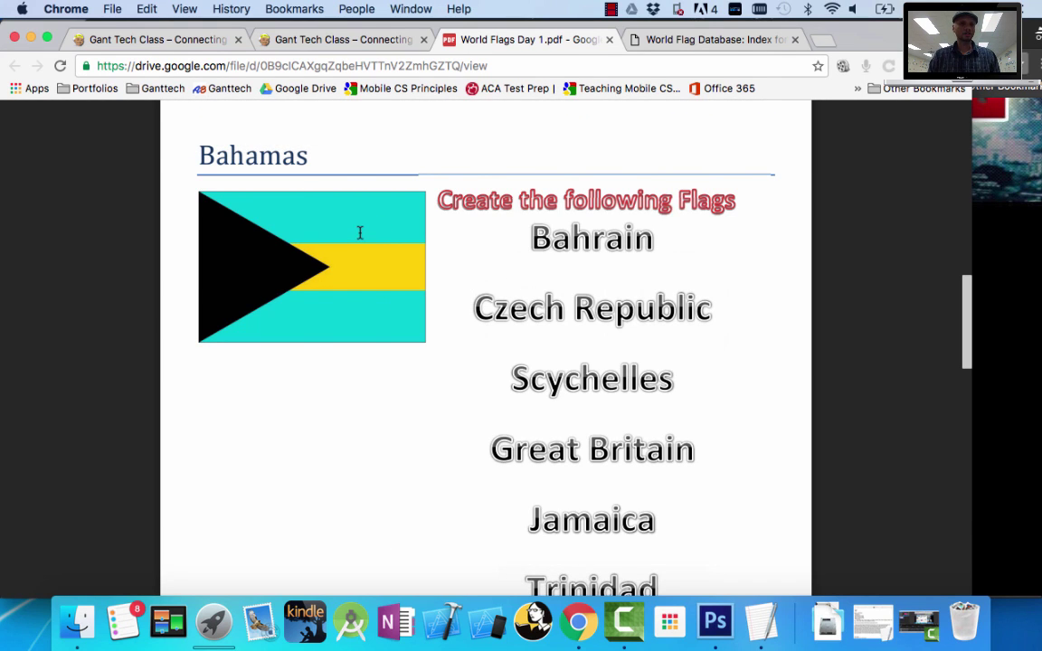
On the flags.net World Flag Database, open index B and view the Bahrain flag page.
scroll(398, 323, "down", 2)
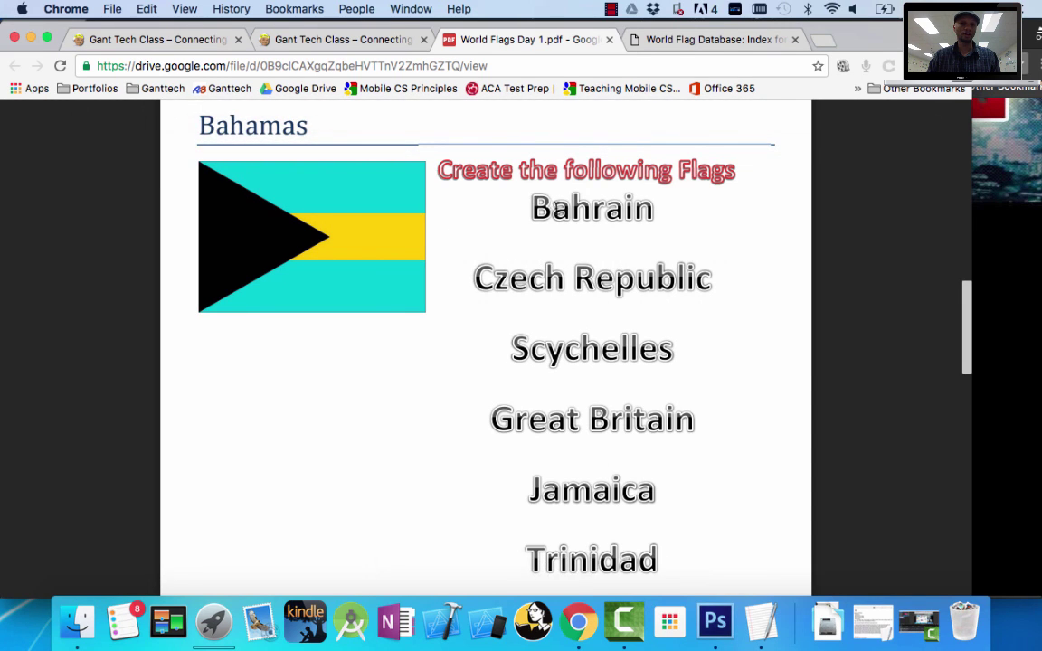
left_click(698, 42)
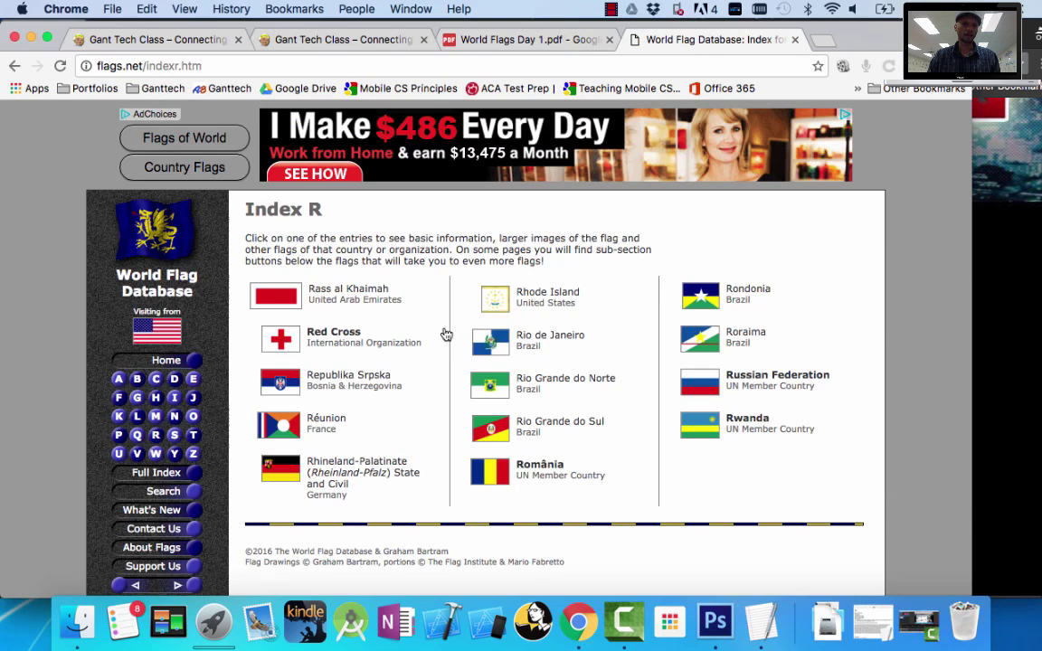
left_click(135, 387)
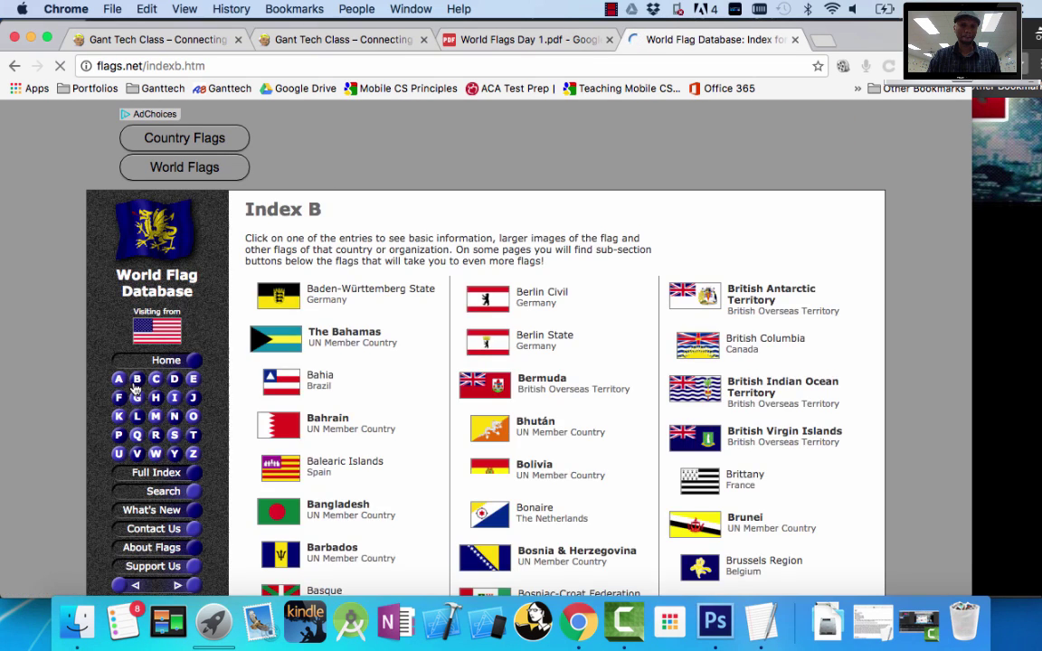
scroll(408, 443, "down", 2)
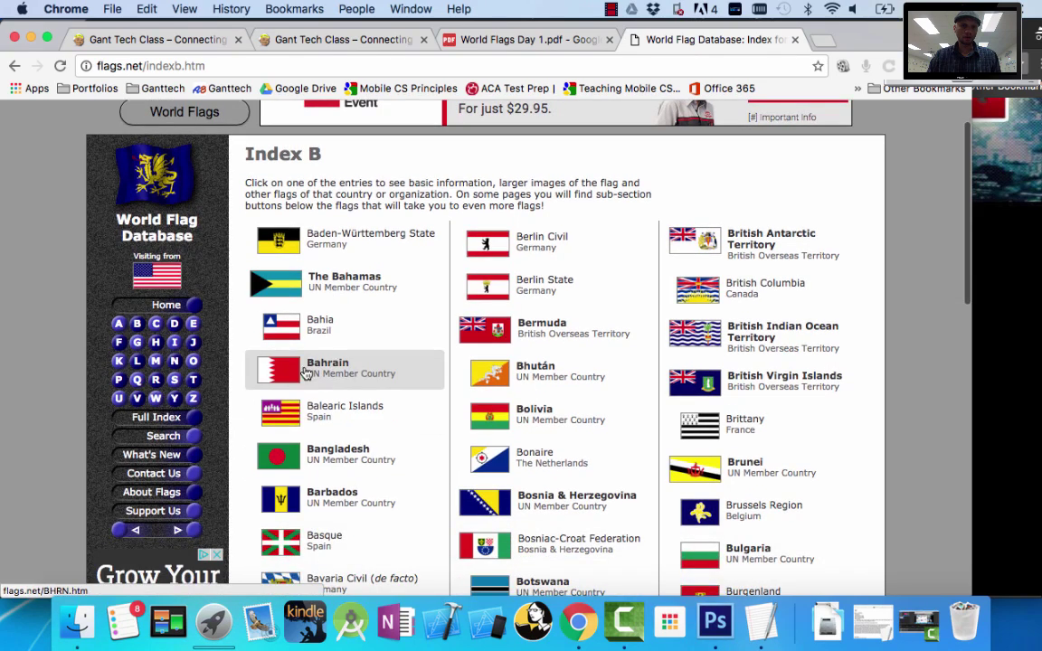
left_click(301, 373)
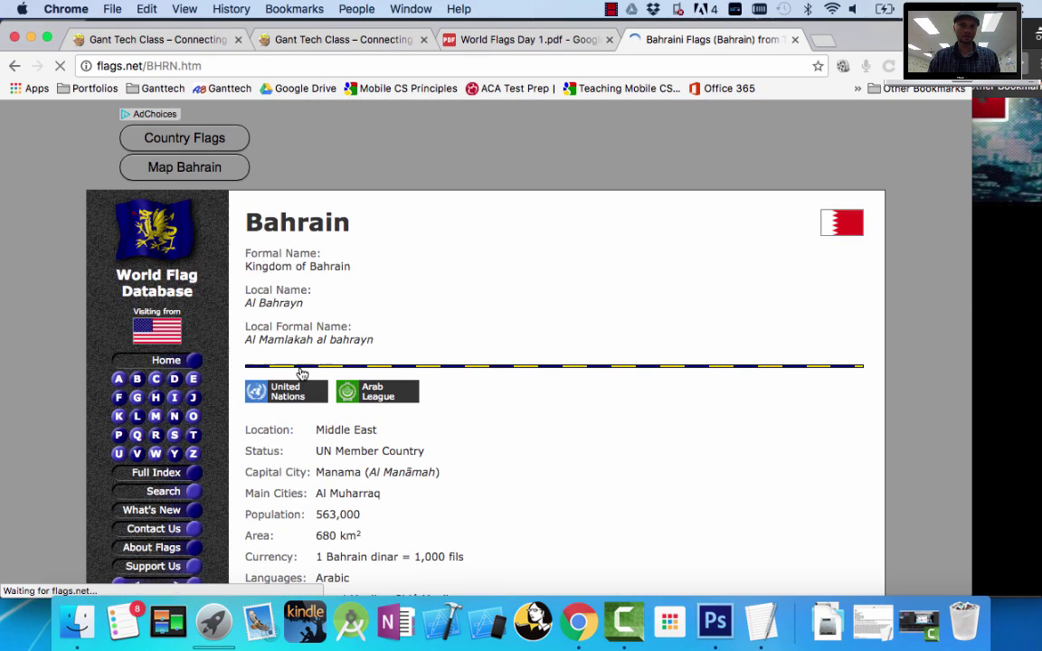
scroll(533, 393, "down", 10)
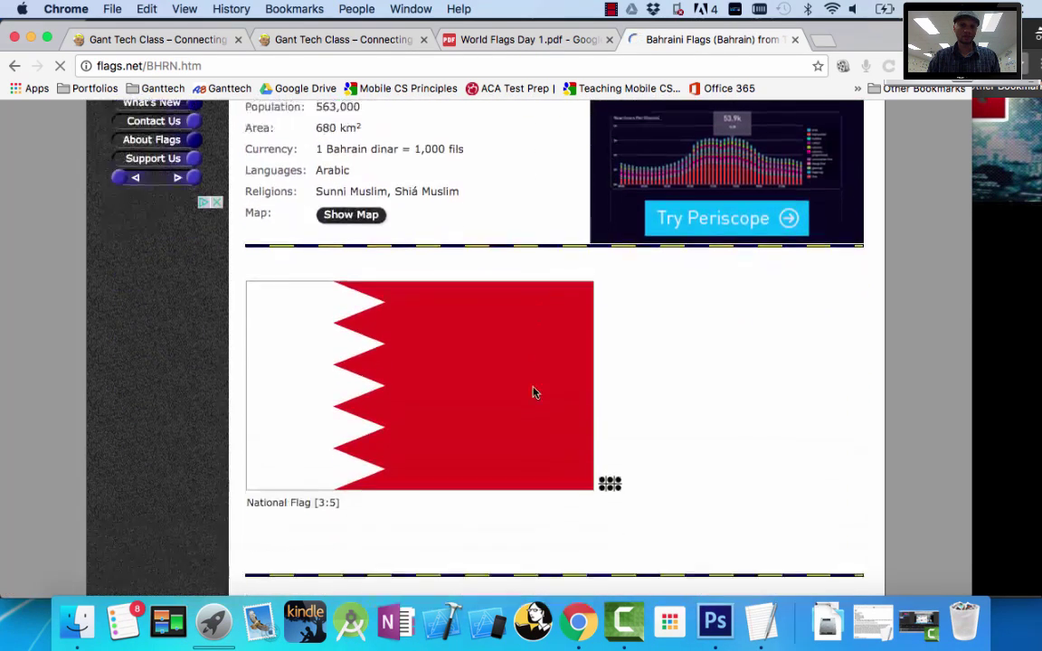
scroll(464, 307, "up", 5)
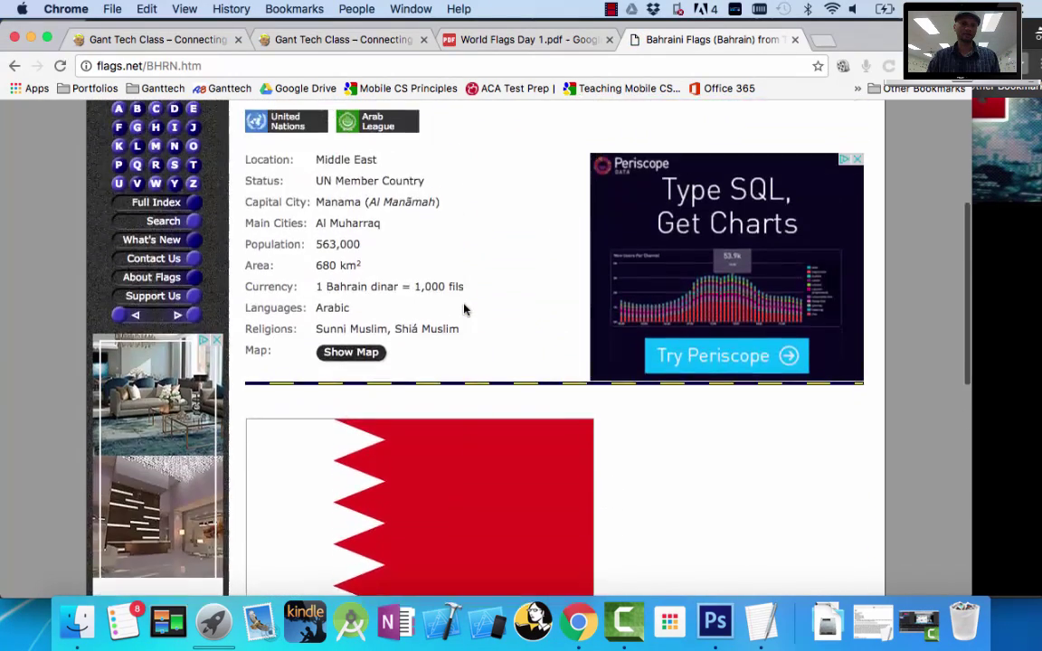
scroll(463, 309, "down", 2)
scroll(463, 309, "down", 1)
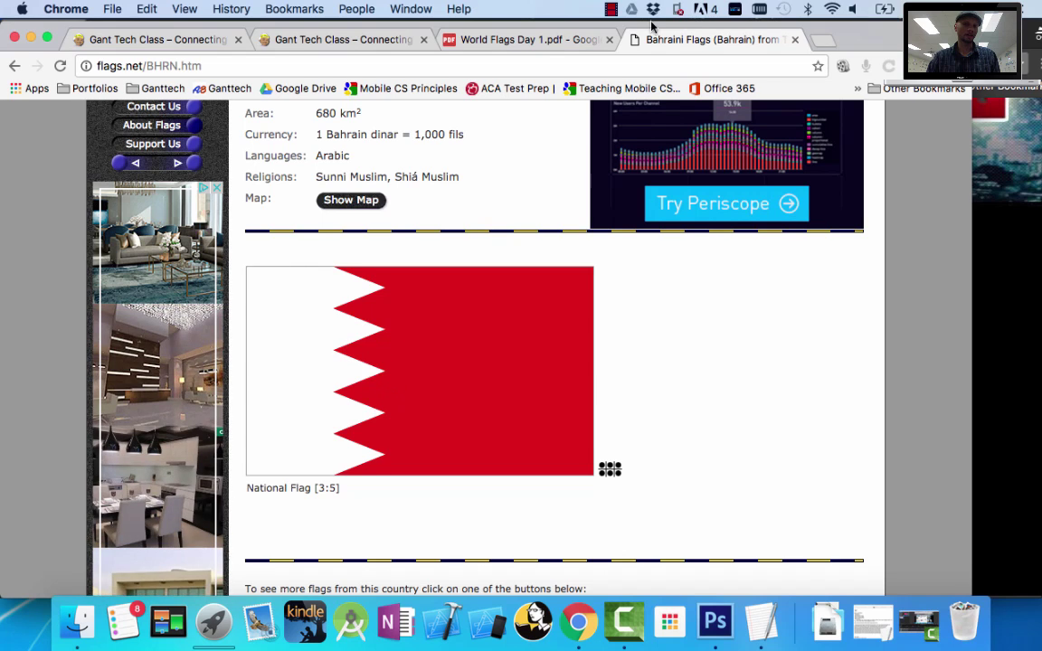
Return to the World Flags Day 1.pdf tab, then go back to Flags.psd in Photoshop.
left_click(533, 41)
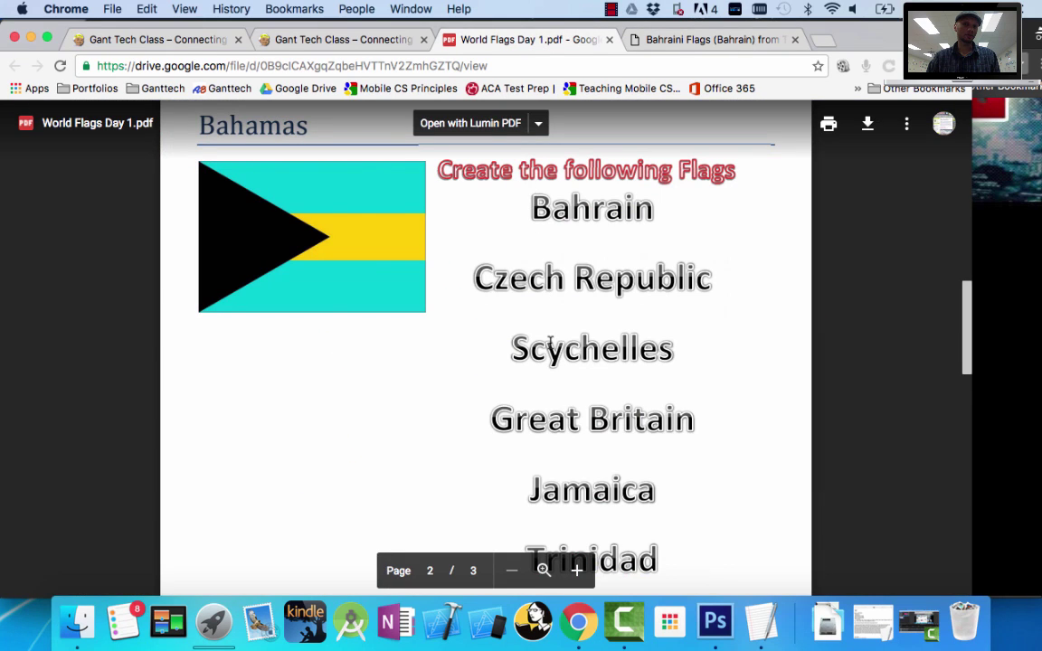
scroll(597, 480, "down", 1)
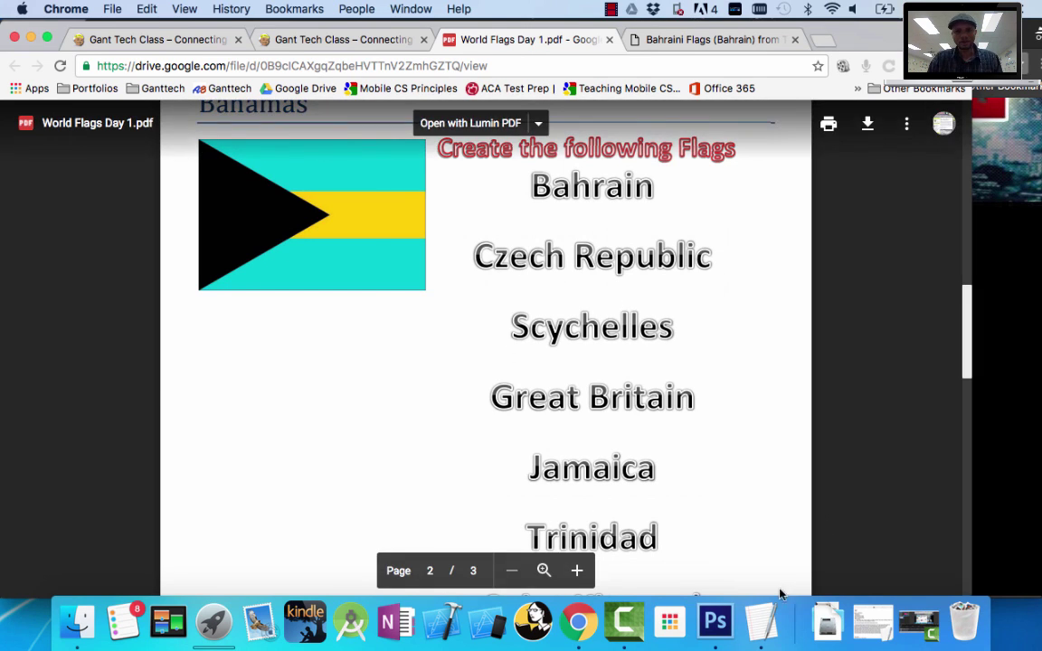
left_click(715, 620)
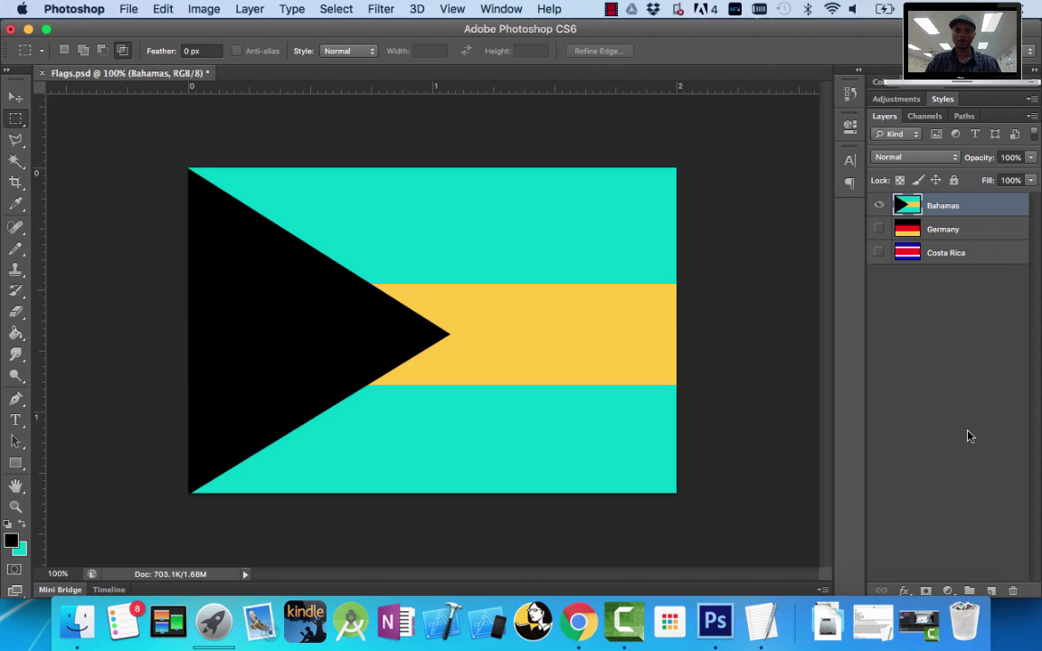
Add a new empty layer named 'Bahrain' above Bahamas and hide the Bahamas layer.
left_click(993, 590)
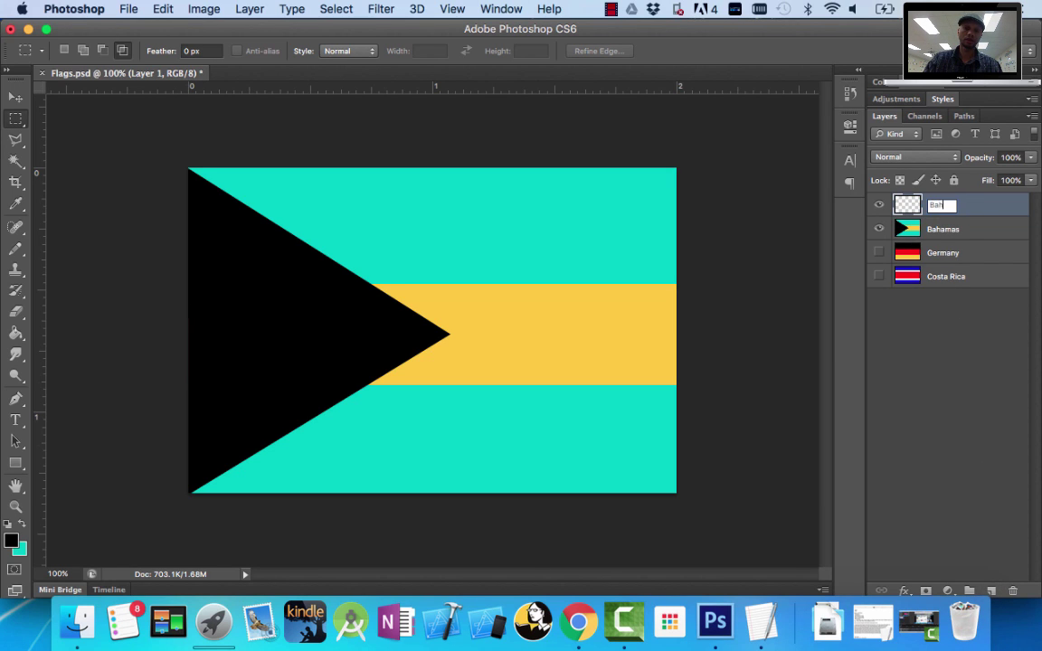
key("Return")
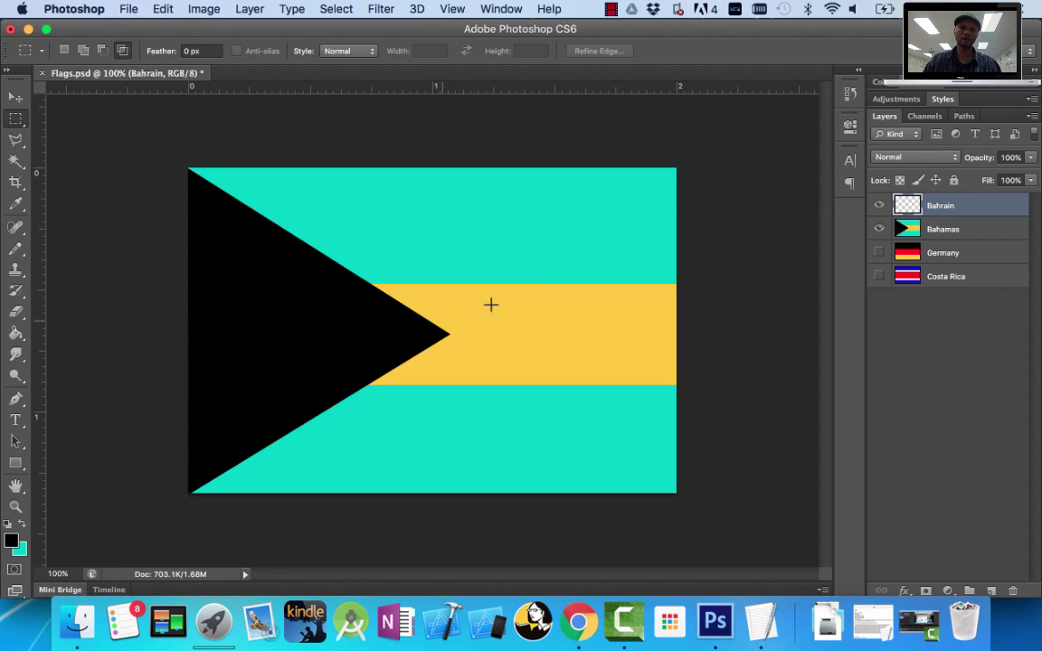
left_click(879, 231)
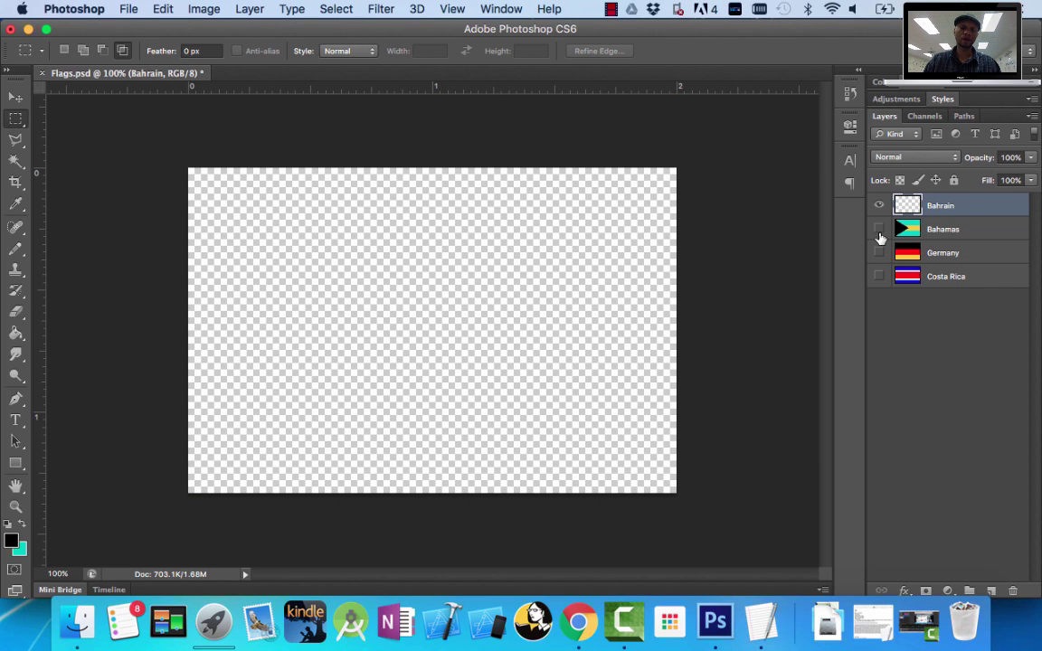
left_click(15, 142)
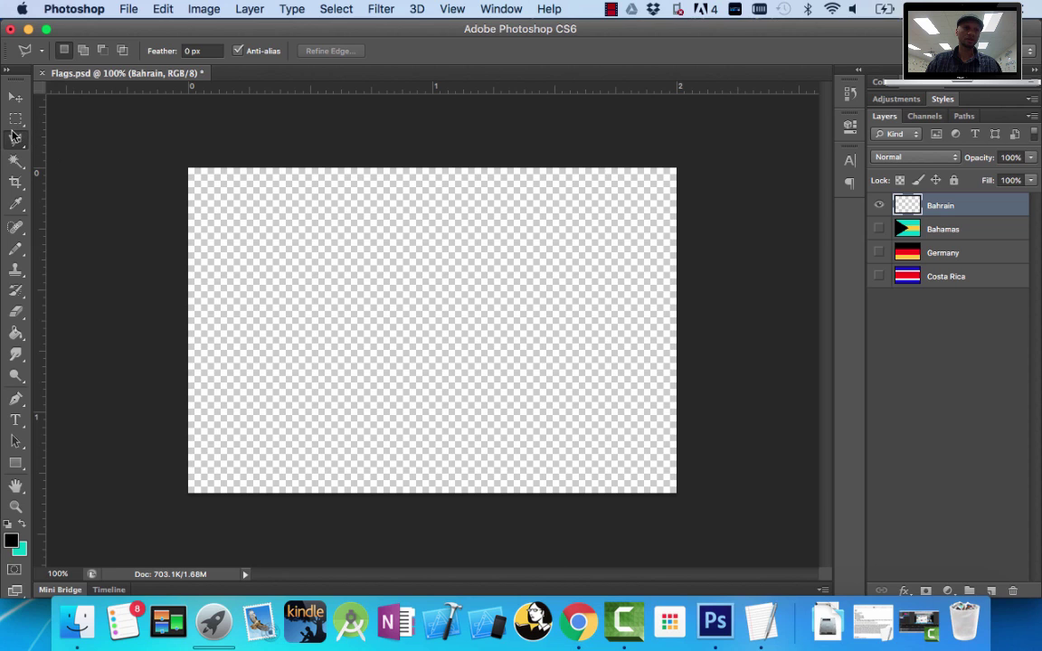
left_click(16, 97)
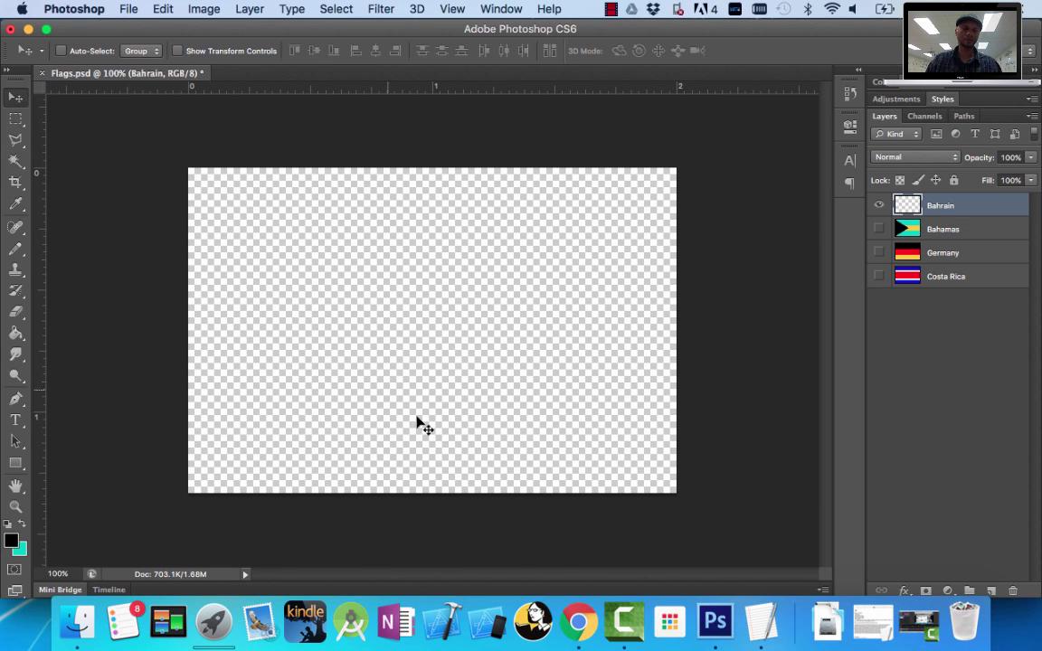
View the Bahraini flag reference in Chrome, then return to the World Flags Day 1.pdf list showing Bahrain.
left_click(578, 623)
left_click(674, 40)
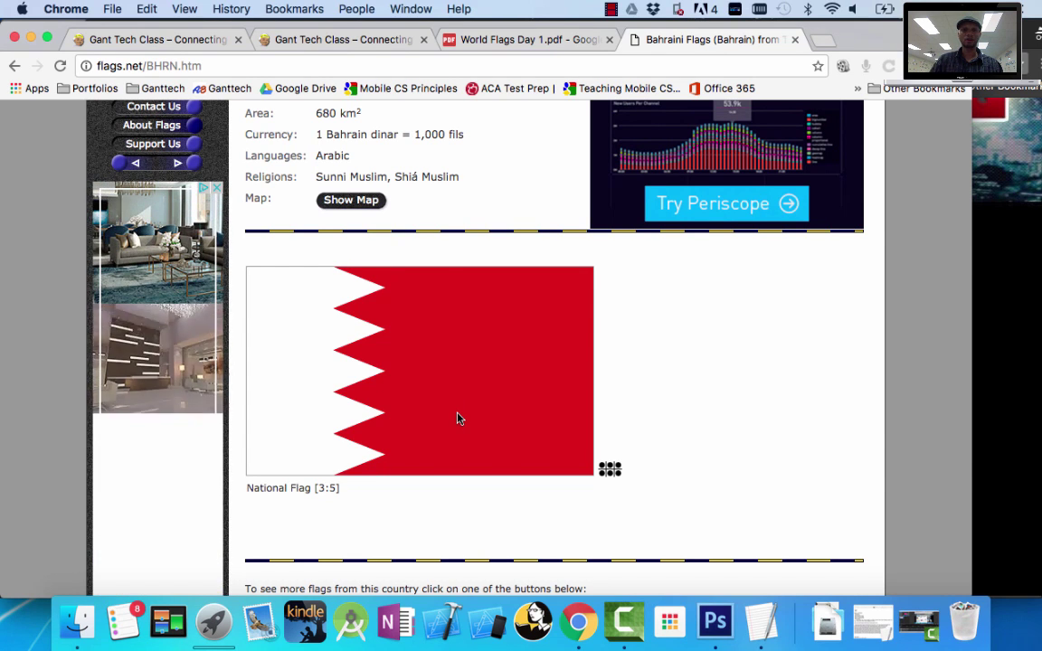
key("ctrl+shift+Tab")
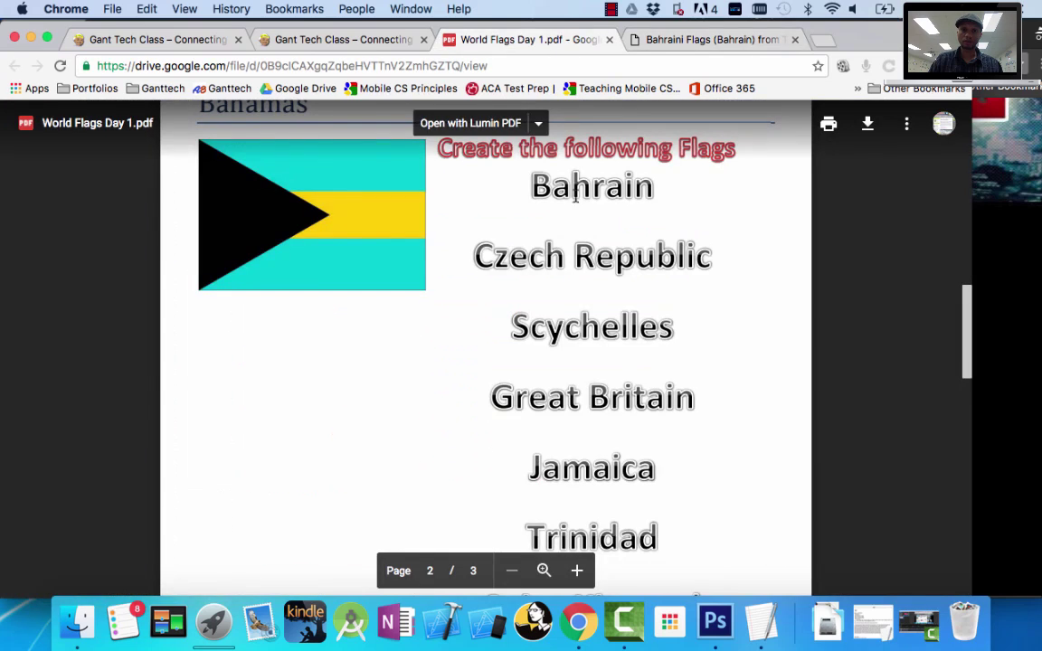
scroll(620, 369, "down", 1)
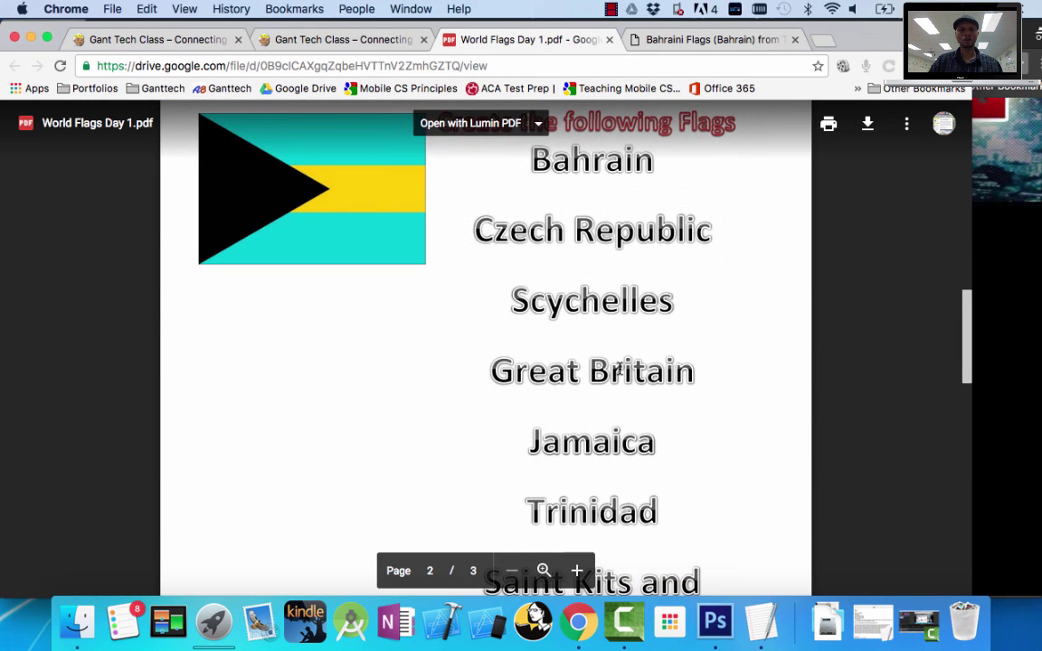